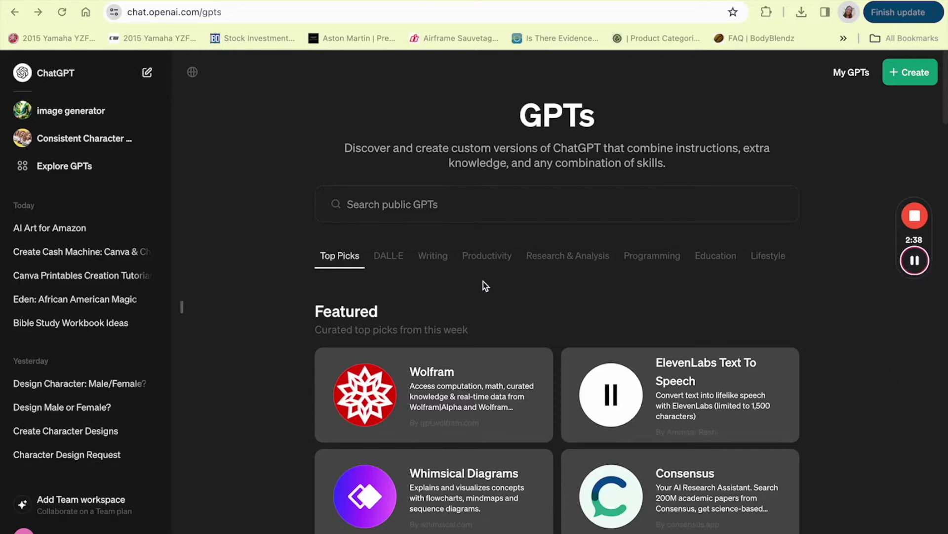
From the DALL·E category, open the 'image generator' GPT and start a new chat.
click(390, 253)
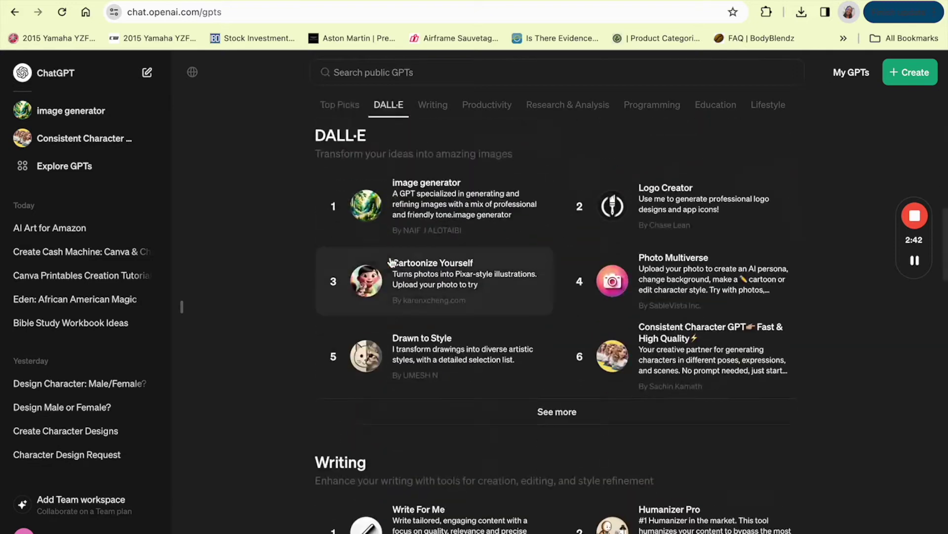
click(434, 201)
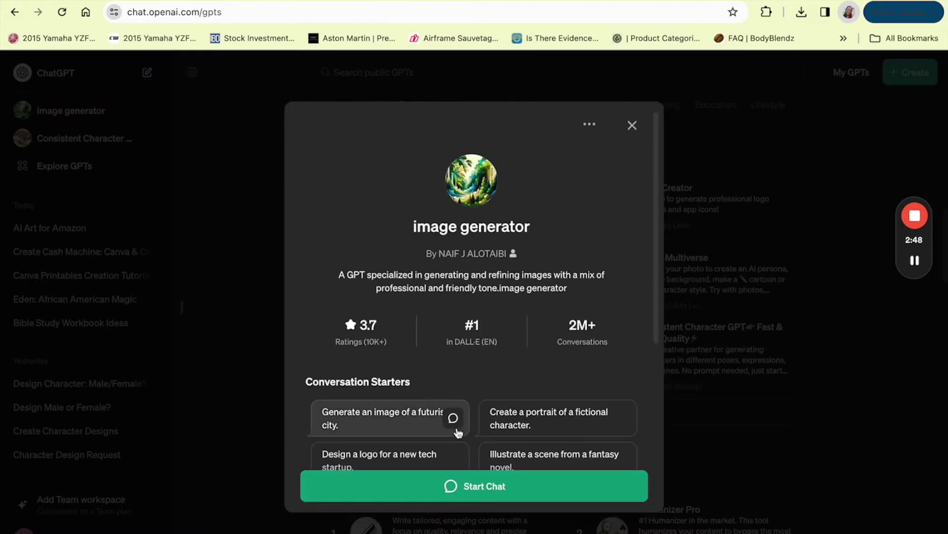
click(461, 484)
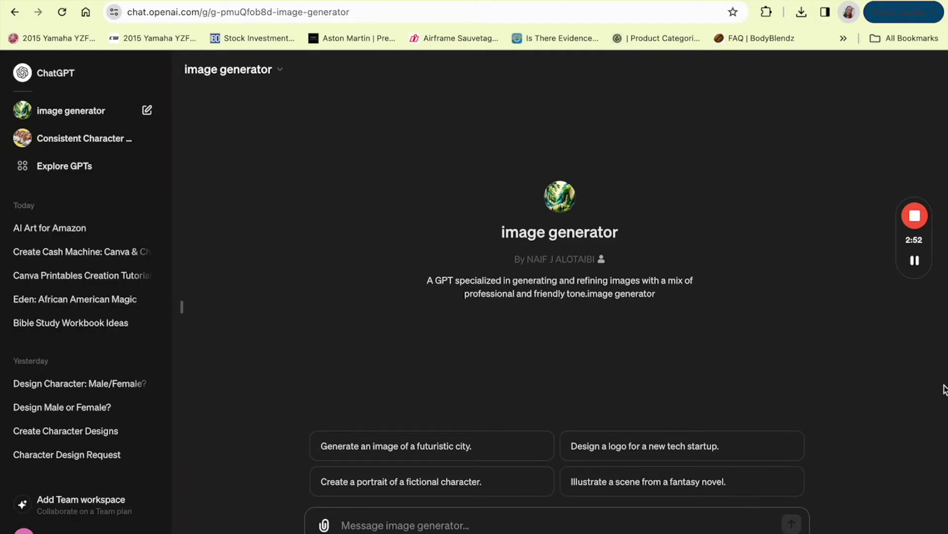
mouse_move(915, 262)
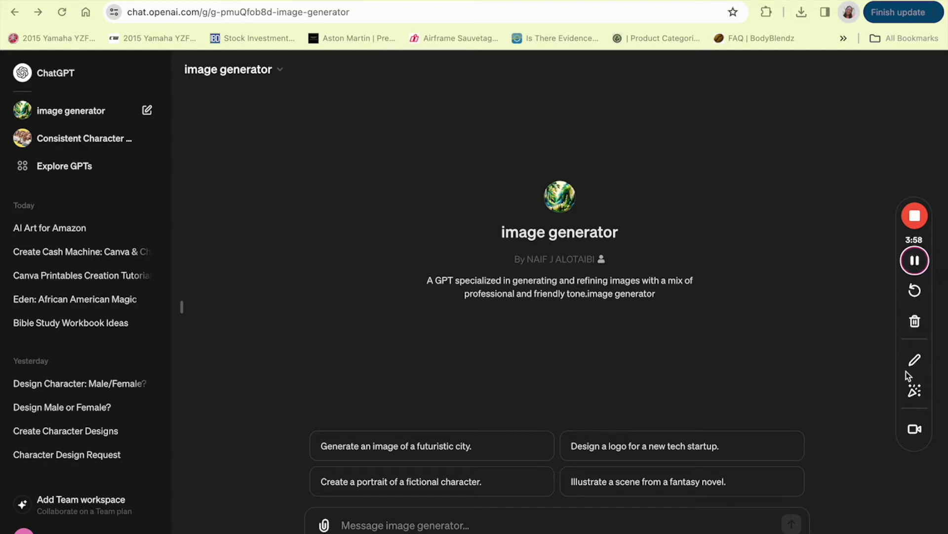
Send the prompt 'A cheerful squirrel with bright eyes, holding a map and wearing a tiny explorer's hat'.
click(570, 521)
text(A cheer)
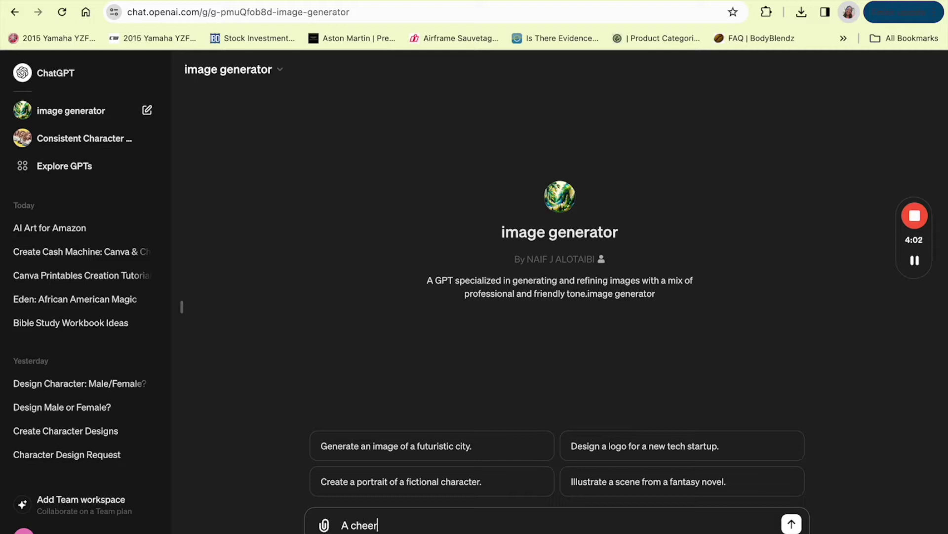
text(ful squirrel with bright)
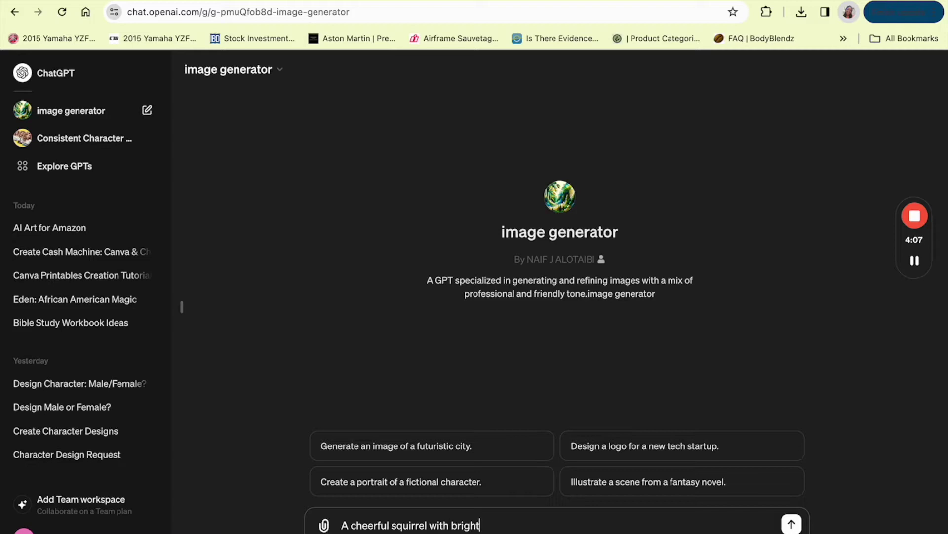
text( eyes, holding)
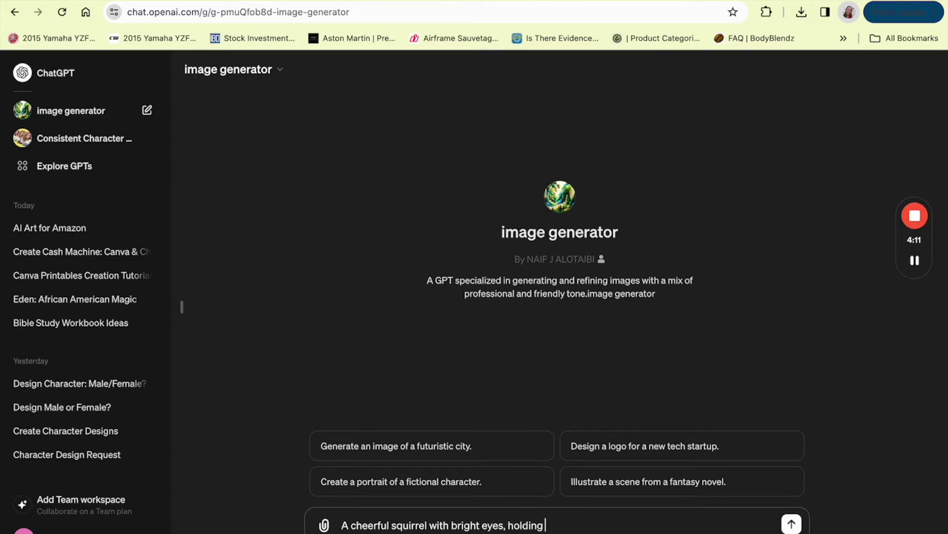
text( a map and wearing)
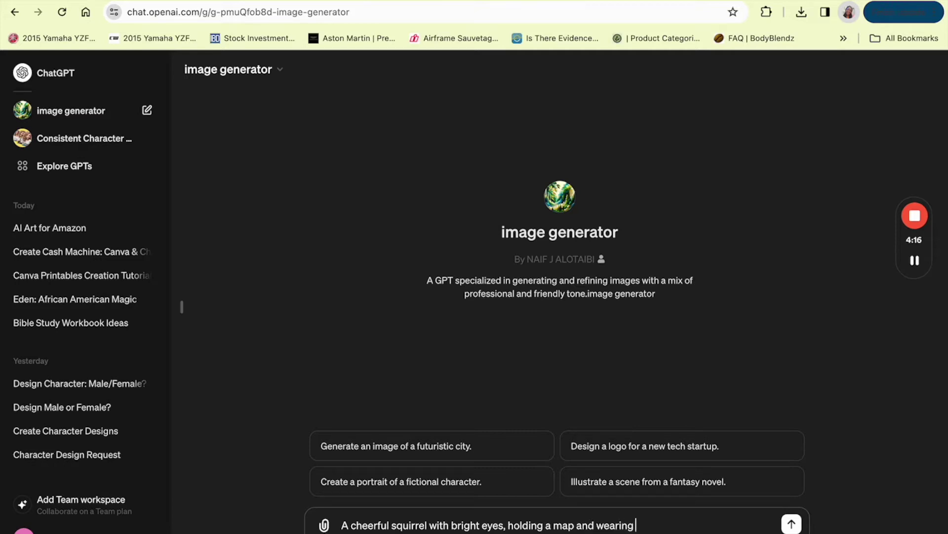
text( a tiny explorer)
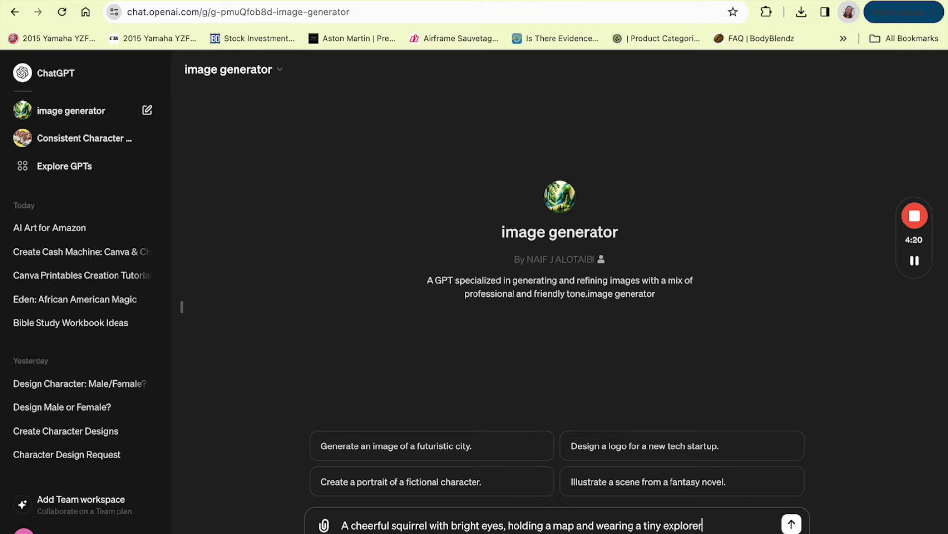
text('s hat)
key(Return)
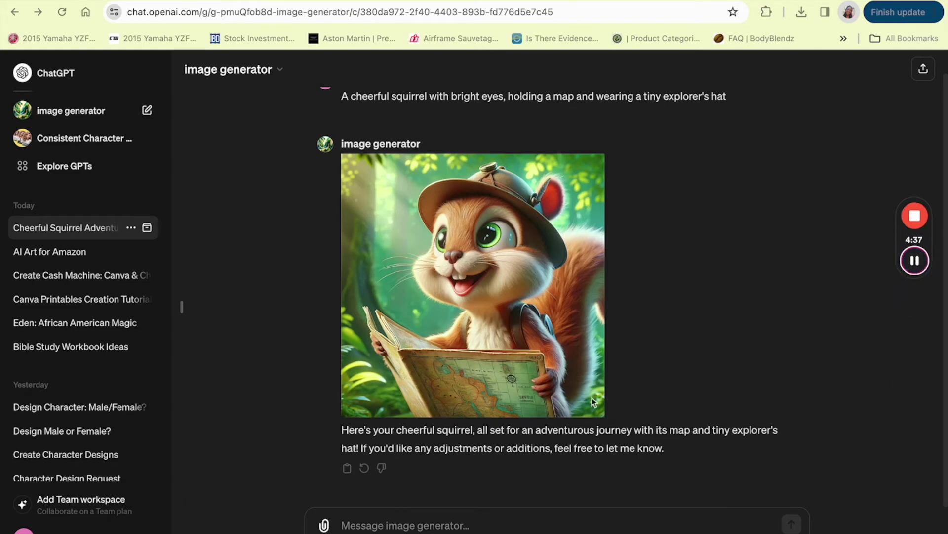
scroll(592, 398, down, 1)
mouse_move(921, 255)
click(916, 261)
Paste and send the detailed cartoon squirrel prompt with map, vintage compass and sunlit forest clearing.
click(916, 261)
mouse_move(918, 263)
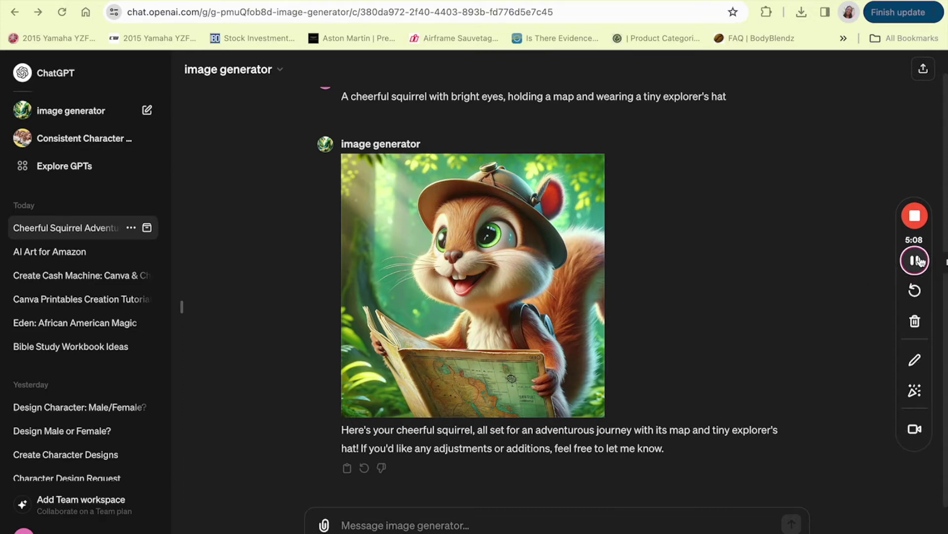
text(A vibrant, cartoon style image of a cheerful squirrel wearing an explorer's hat, holding a map and a vintage compass, in a sunlit forrest clearing filled with colorful plants and flowers. The scene is bathed in a golden afternoon light, creating a warm, inviting atmosphere suitable for children)
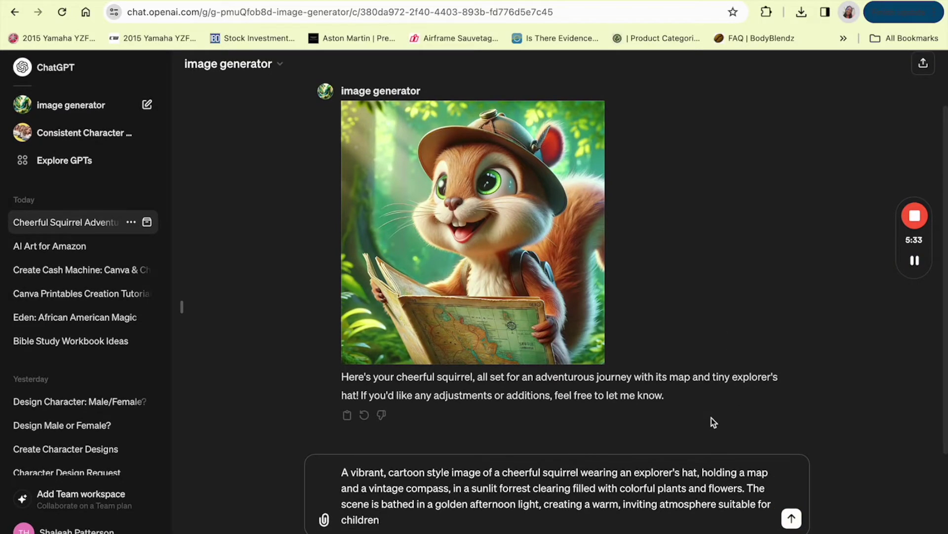
click(792, 525)
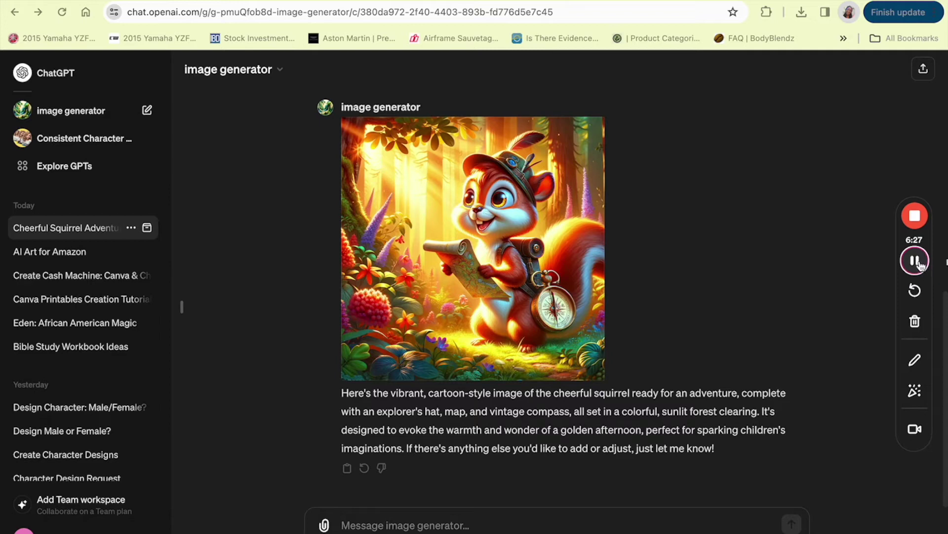
click(550, 514)
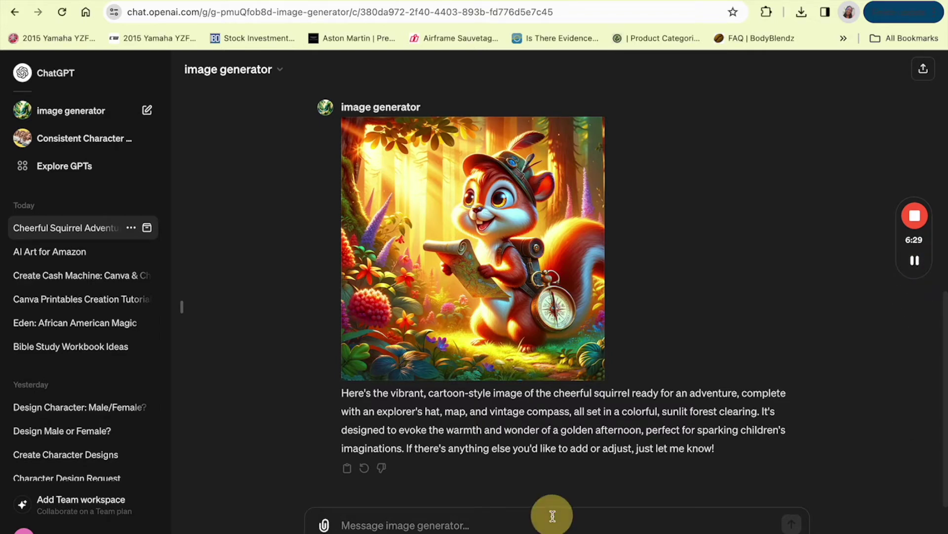
Begin a prompt describing an African American girl around 11 with long wavy dark hair.
click(519, 525)
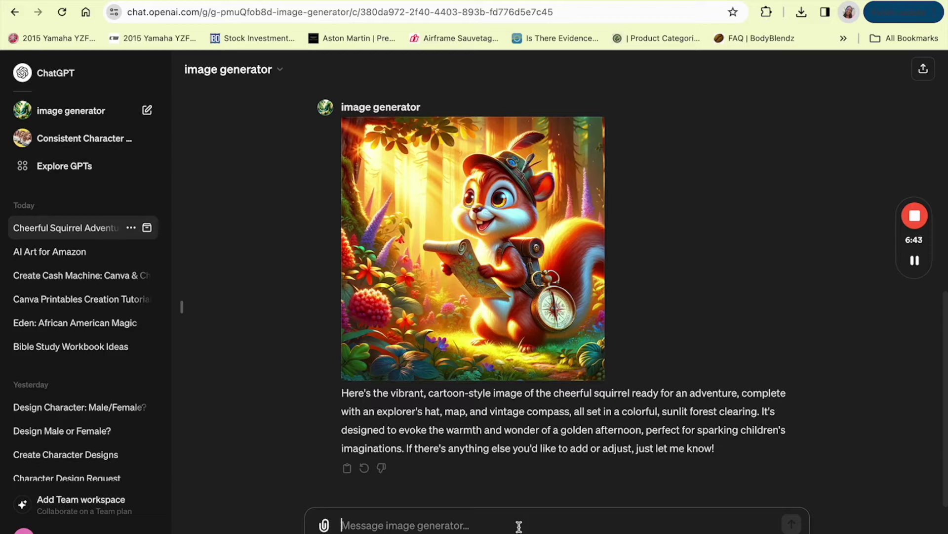
text(A)
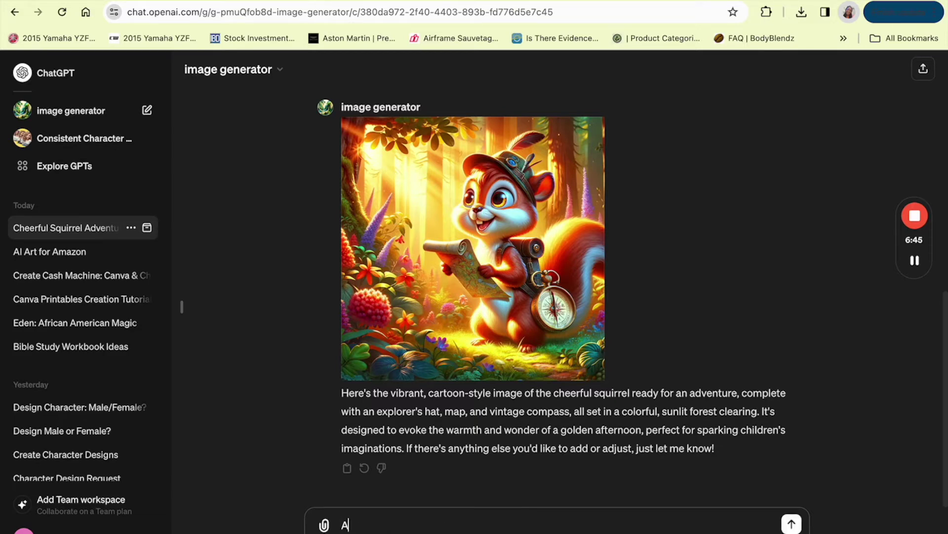
text(n african american)
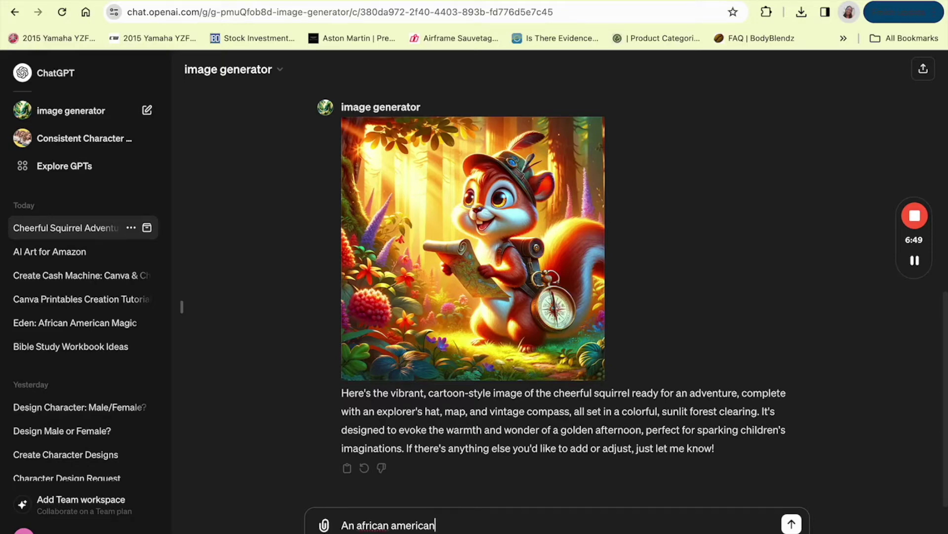
text( girl around the age o)
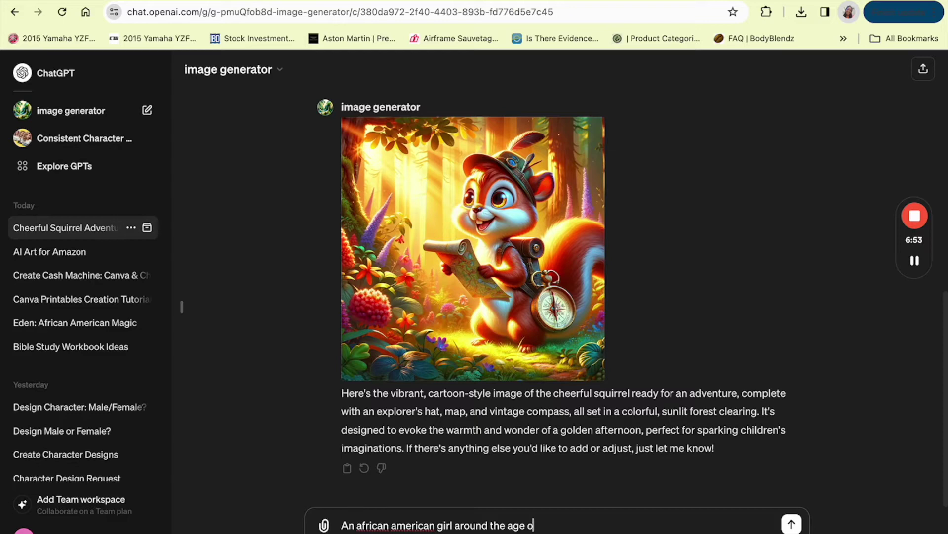
text(f 11, she has curly)
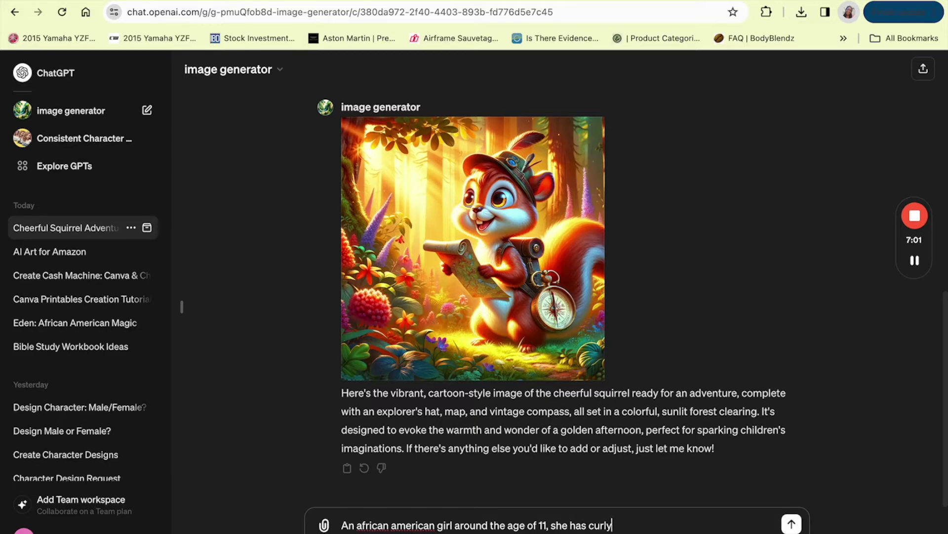
key(BackSpace)
key(BackSpace)
key(BackSpace)
key(BackSpace)
key(BackSpace)
text(wavy dark hair)
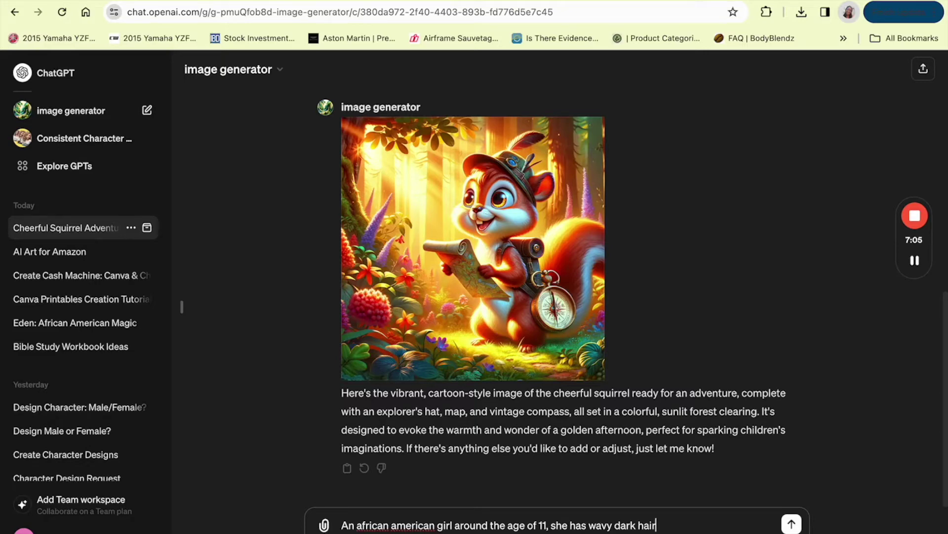
click(638, 526)
text(long)
click(695, 525)
Add a pink top, blue jeans, praying in front of an ocean on a sunny day, and send.
text(, she's wear)
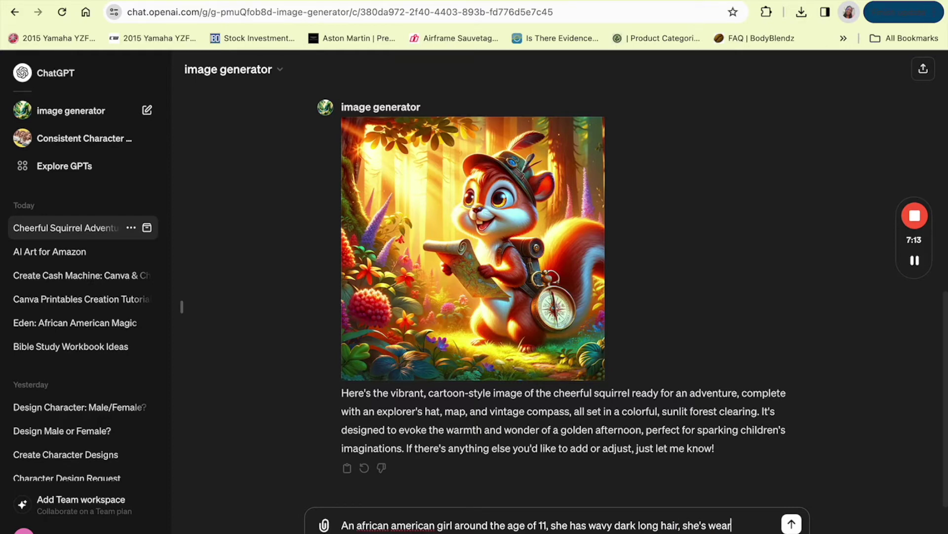
text(ing a pink t)
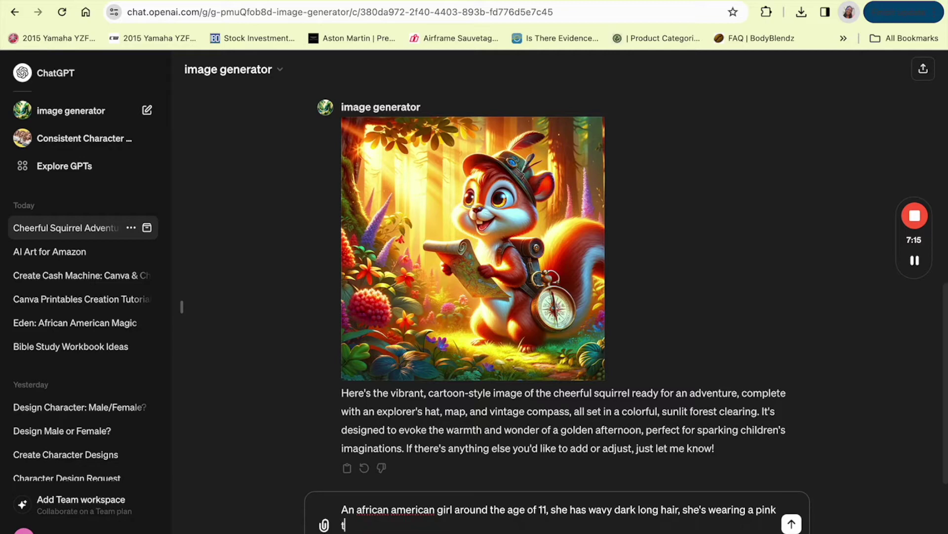
text(op and )
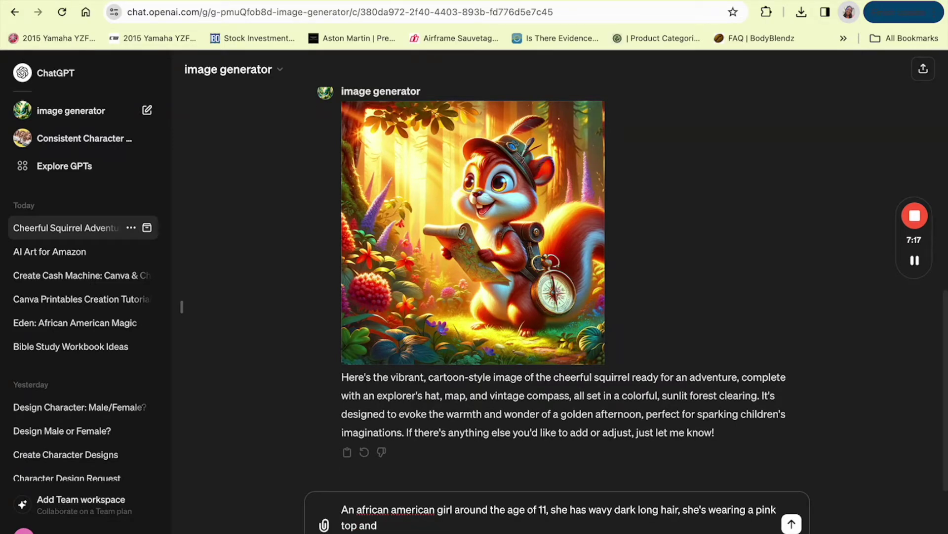
text(blue jeans, and she's kneeel)
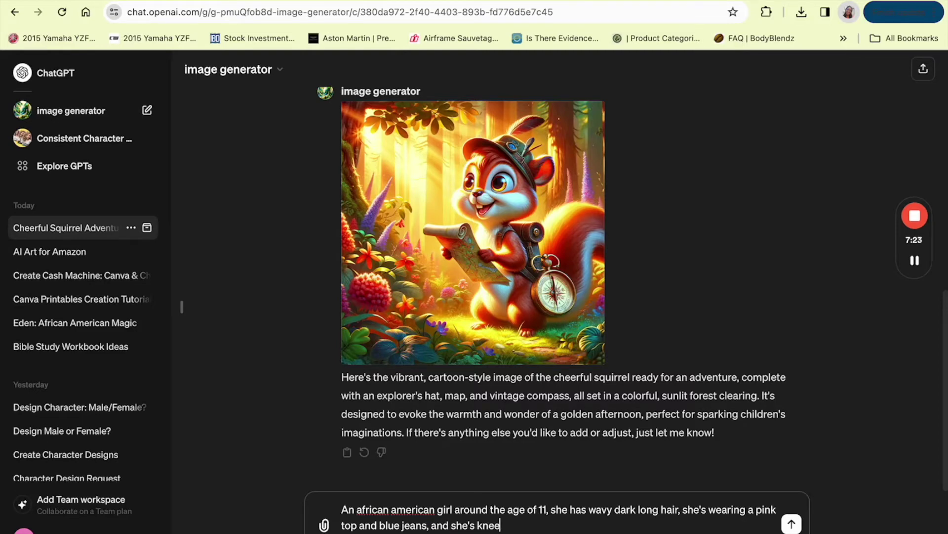
key(BackSpace)
key(BackSpace)
text(ling)
key(BackSpace)
key(BackSpace)
key(BackSpace)
key(BackSpace)
key(BackSpace)
key(BackSpace)
key(BackSpace)
key(BackSpace)
text(praying , and she's i)
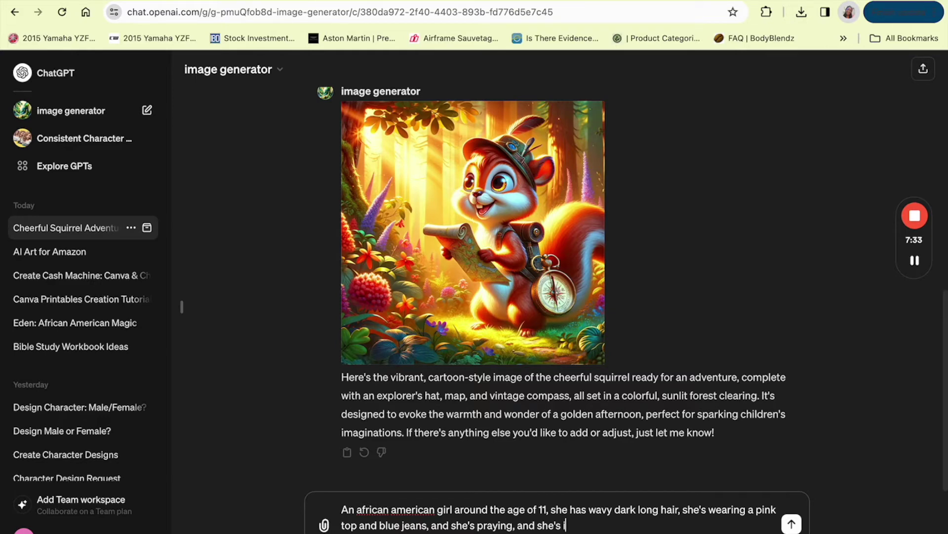
text(n front of an ocean)
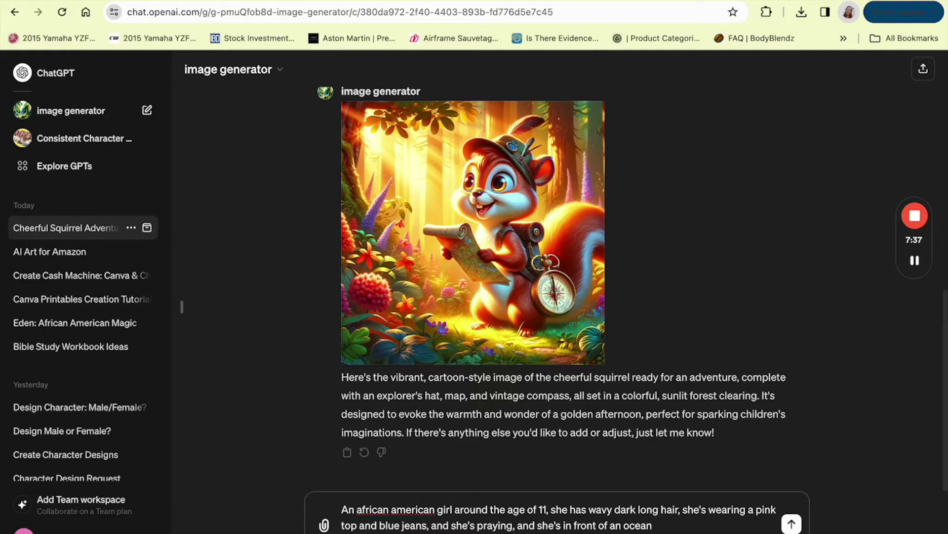
text( on a sunny day)
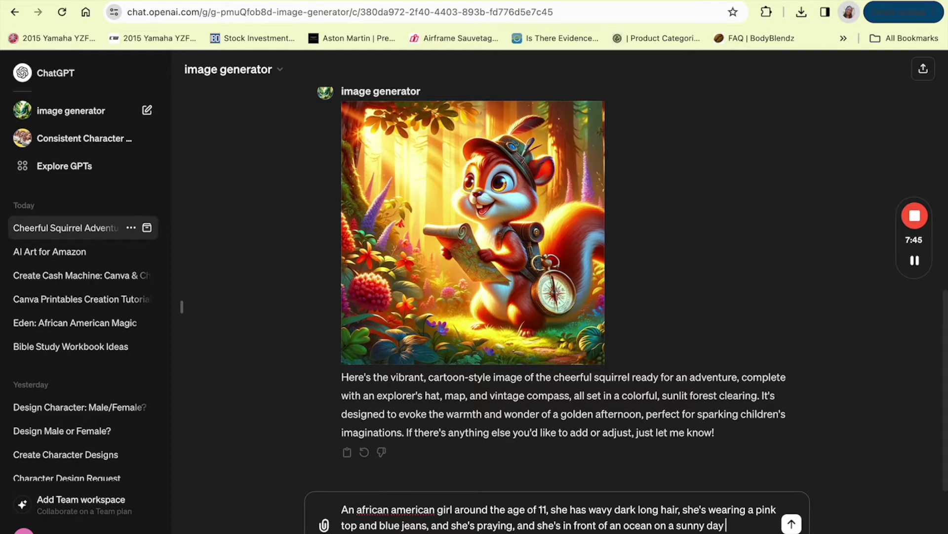
key(Return)
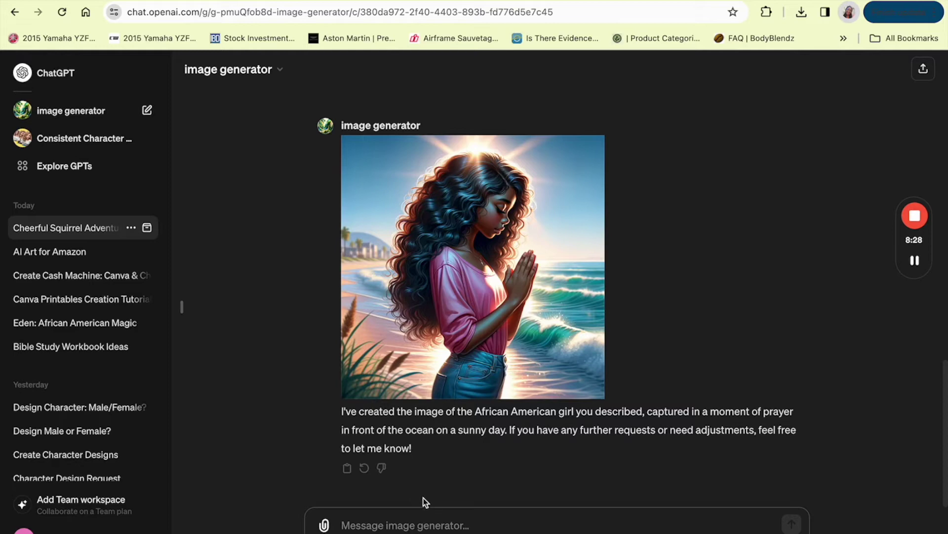
After the praying-girl image appears, place the cursor in the message box for a follow-up.
click(411, 526)
Send the follow-up request 'Can you make her smiling?'.
text(Can you)
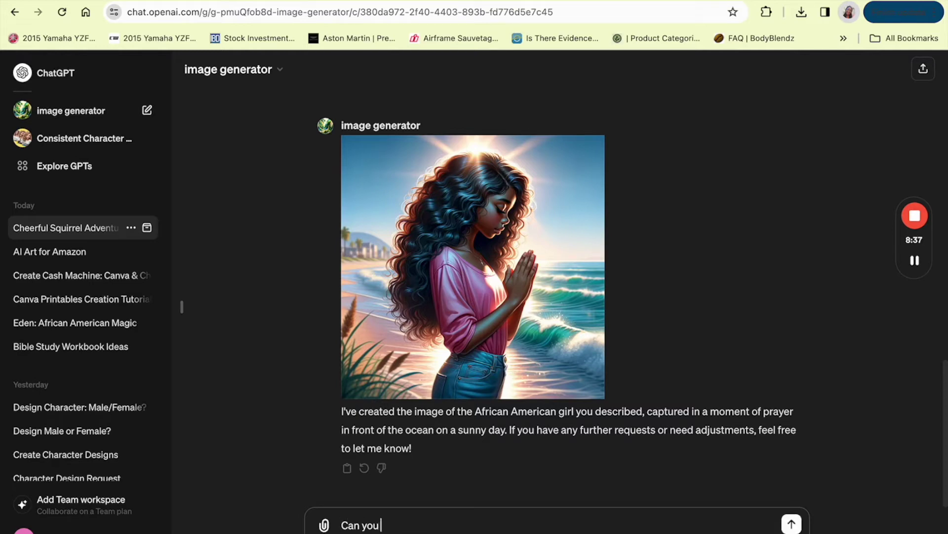
text( make her have)
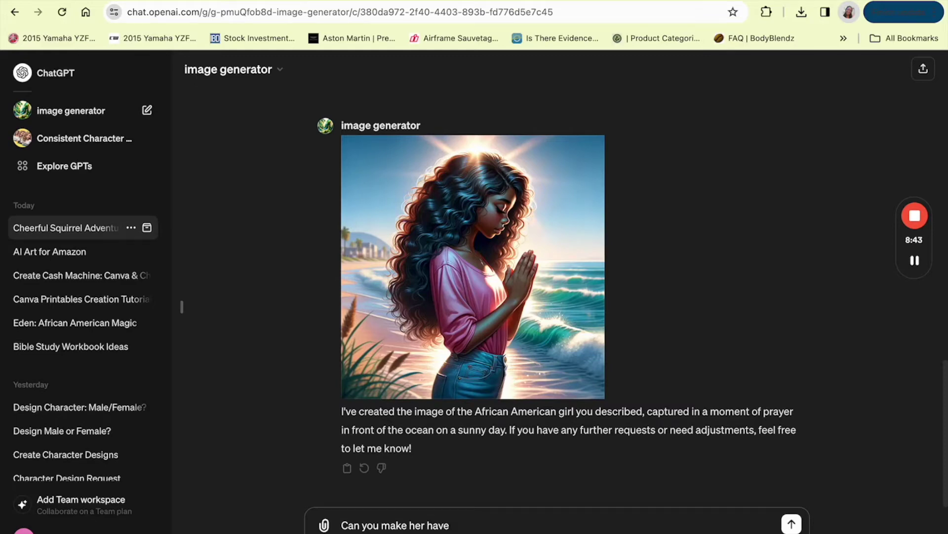
text( a)
key(BackSpace)
key(BackSpace)
key(BackSpace)
key(BackSpace)
key(BackSpace)
key(BackSpace)
key(BackSpace)
text(smiling?)
key(Return)
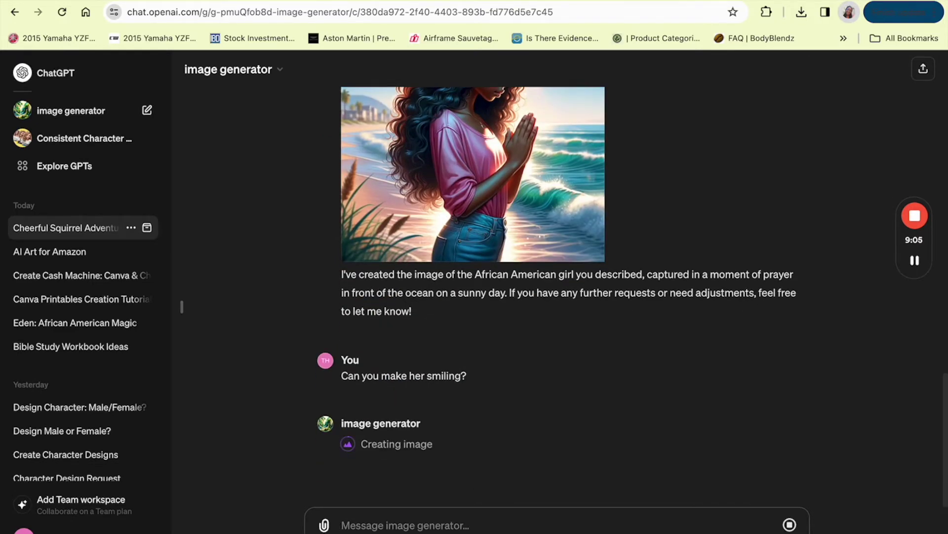
Scroll through the replies to review the newest smiling beach image after 'Try again'.
mouse_move(917, 278)
scroll(917, 278, up, 3)
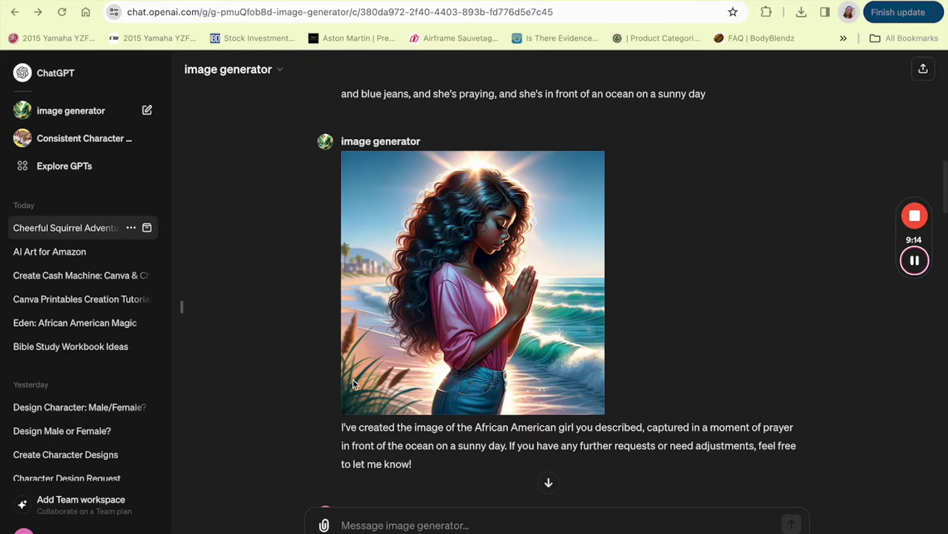
scroll(399, 379, down, 1)
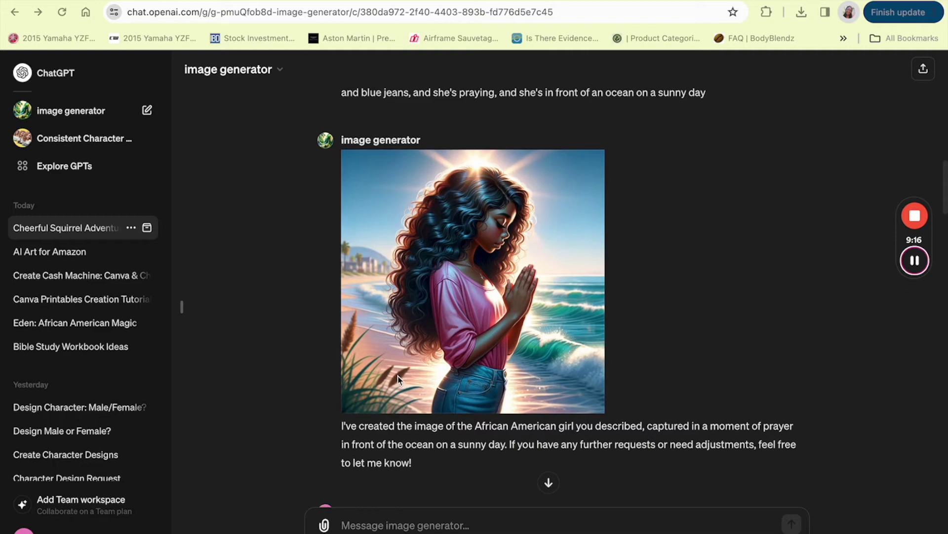
scroll(399, 379, down, 1)
scroll(399, 379, up, 1)
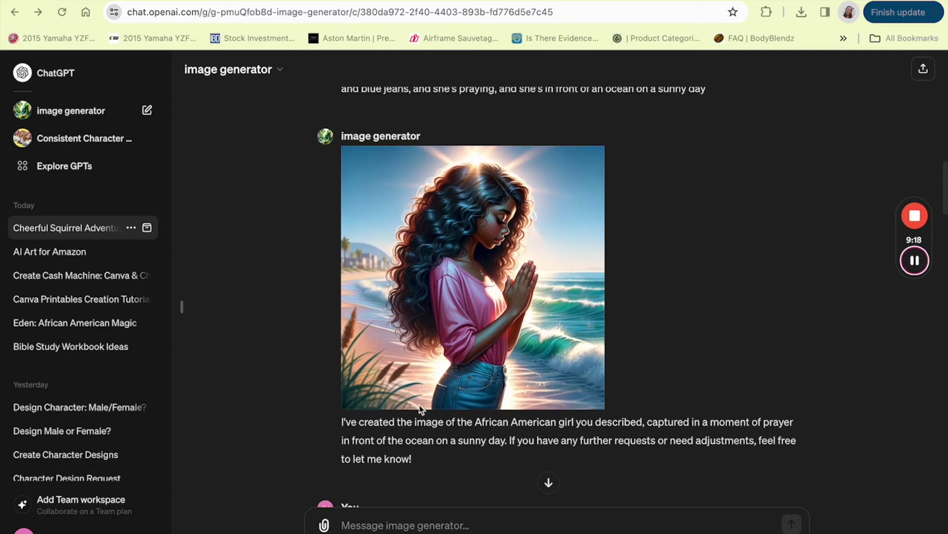
scroll(420, 408, down, 3)
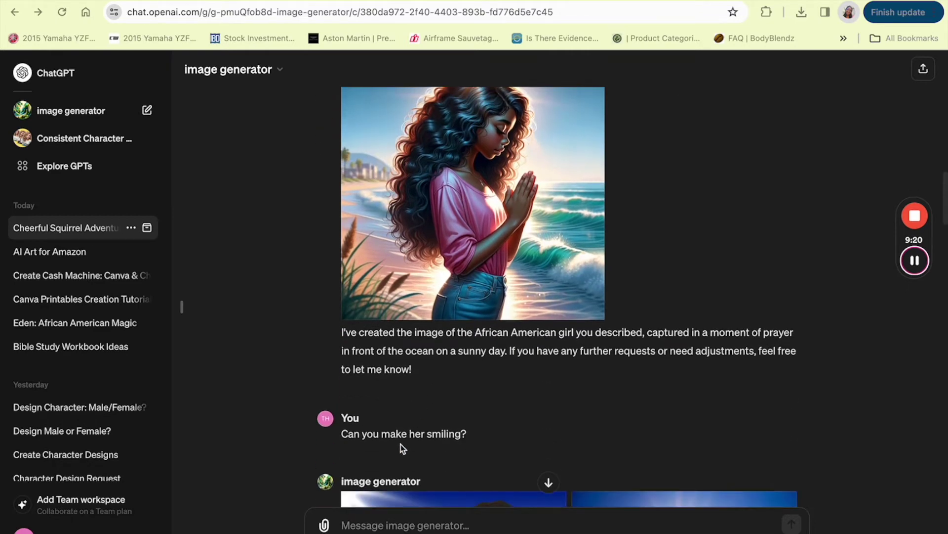
scroll(484, 442, down, 9)
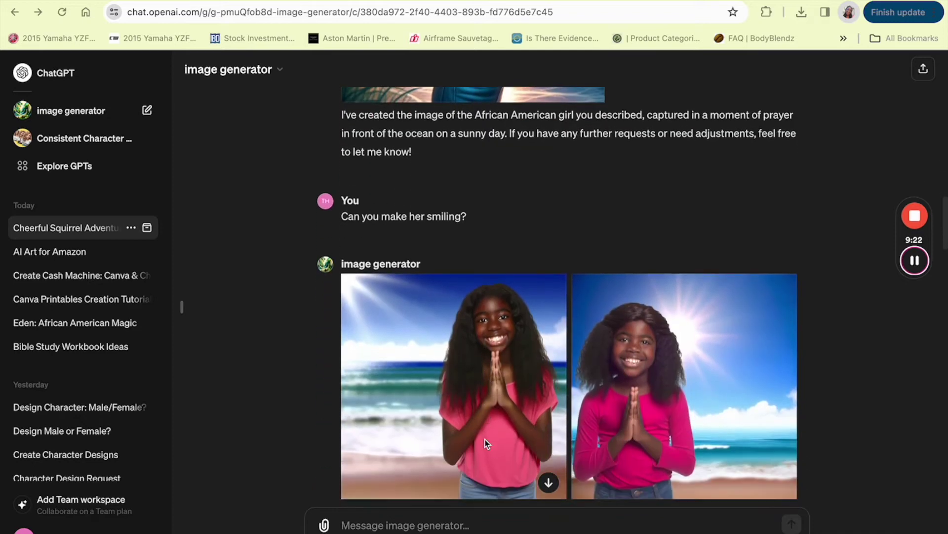
scroll(484, 442, down, 5)
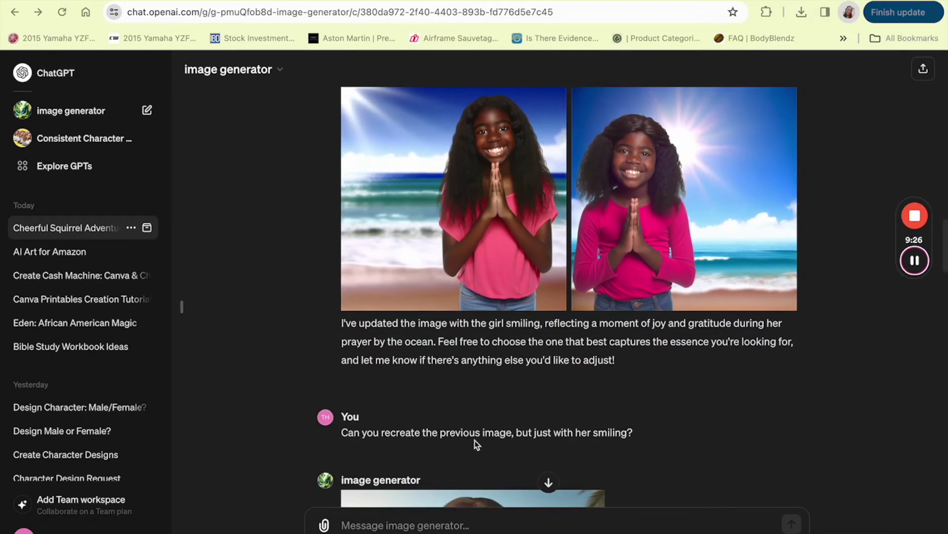
scroll(558, 447, down, 10)
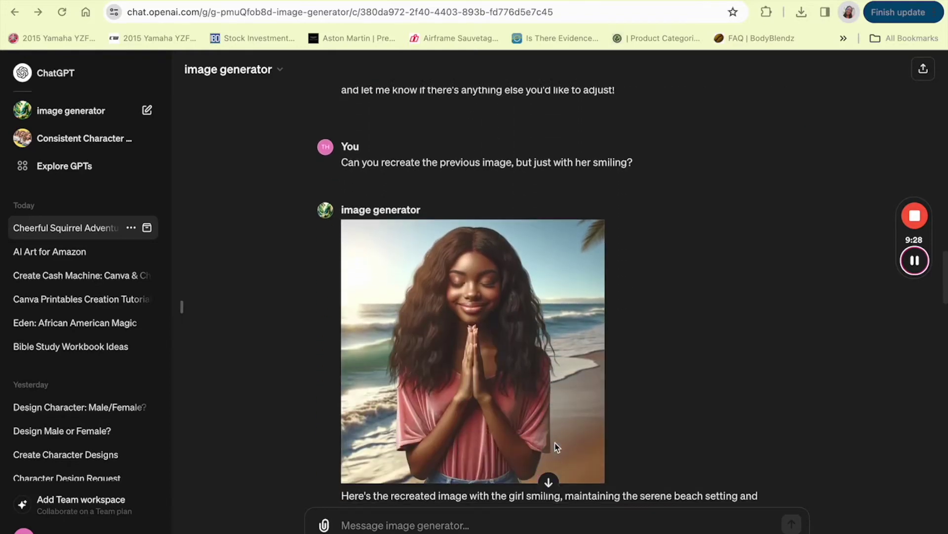
scroll(502, 435, down, 3)
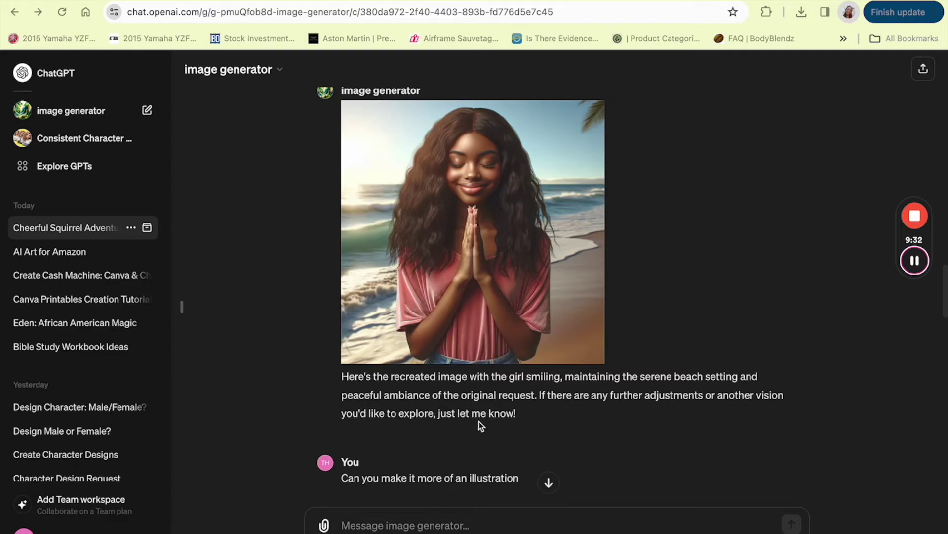
scroll(475, 365, up, 10)
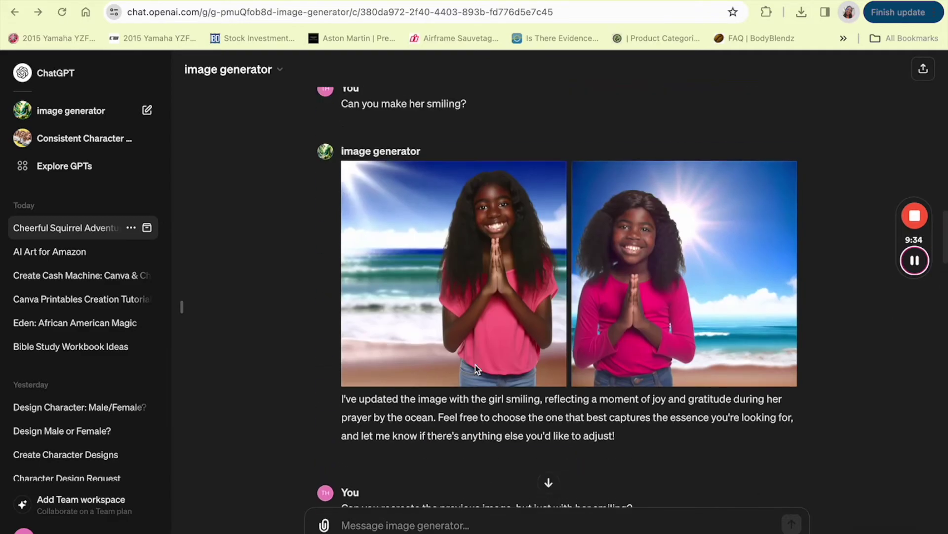
scroll(475, 369, down, 5)
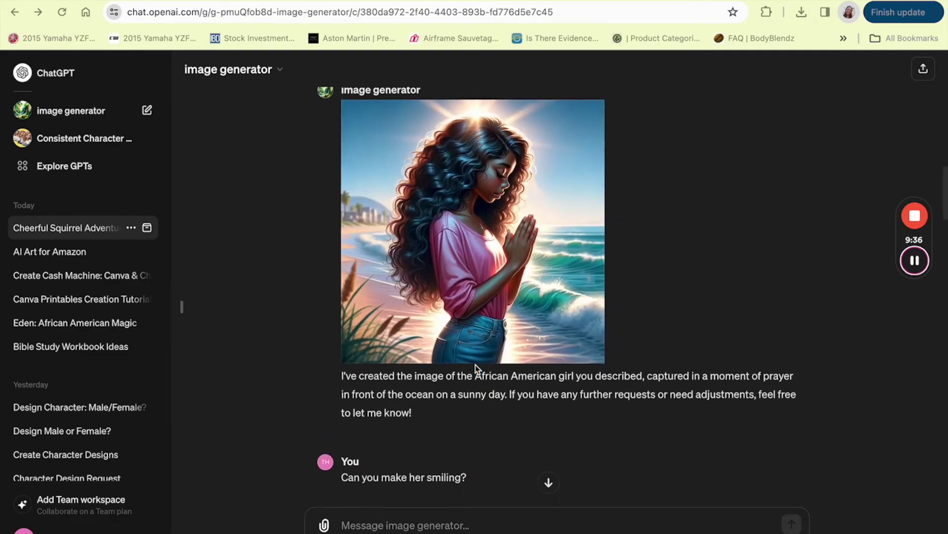
scroll(476, 364, down, 15)
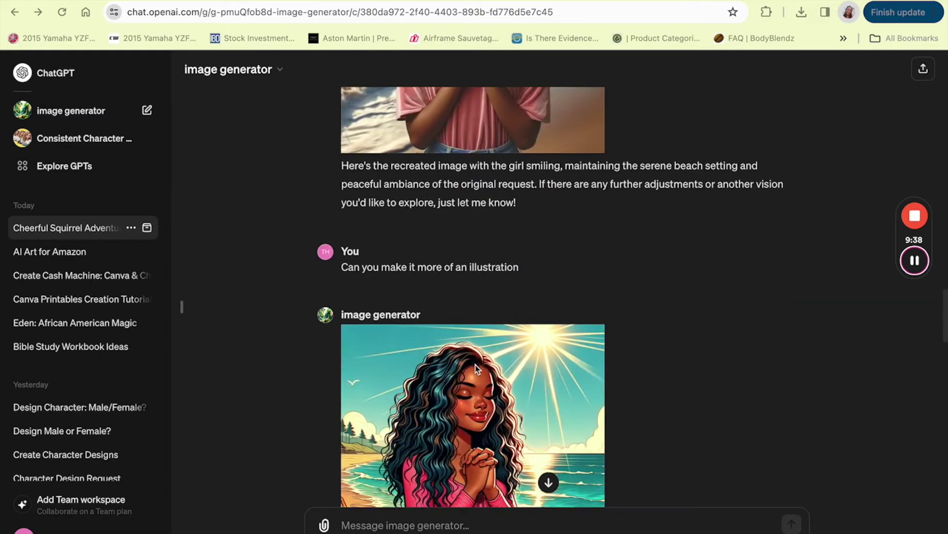
scroll(476, 365, down, 3)
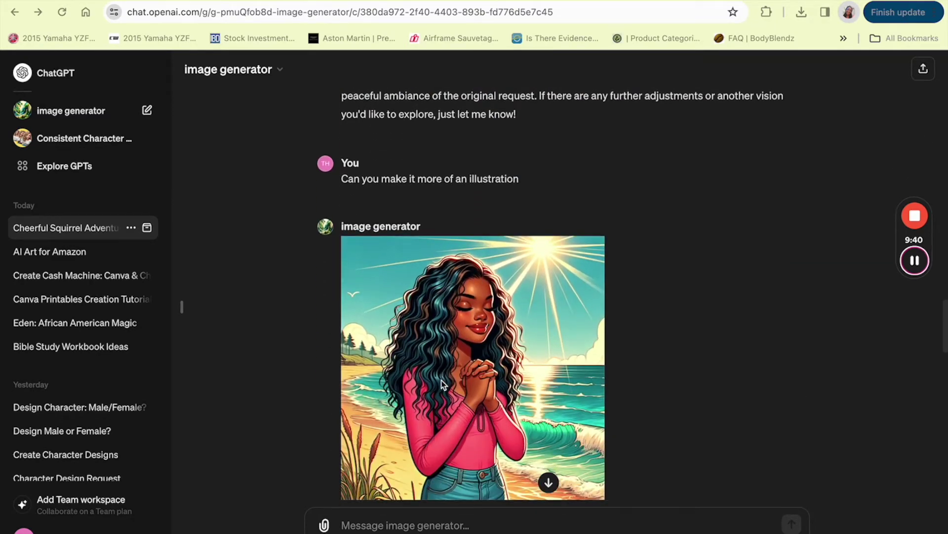
scroll(441, 384, down, 7)
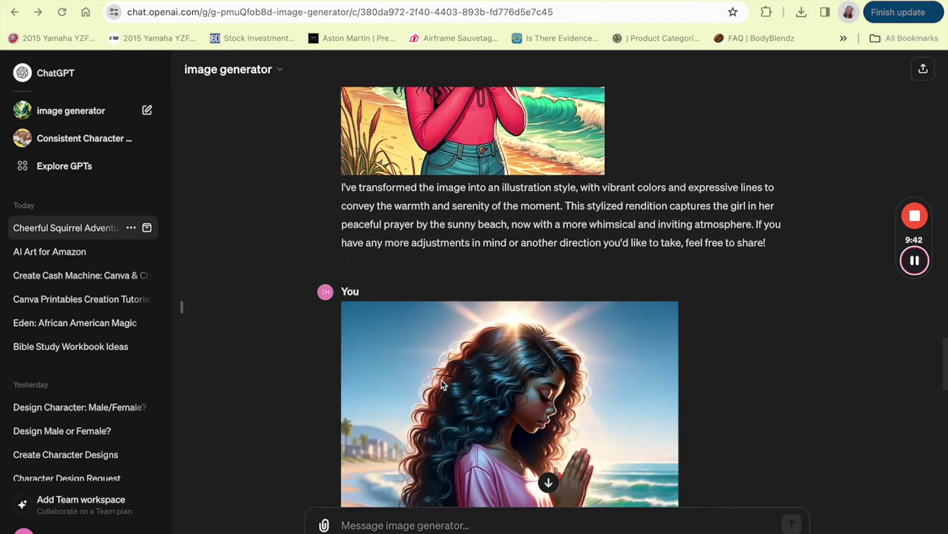
scroll(441, 384, down, 2)
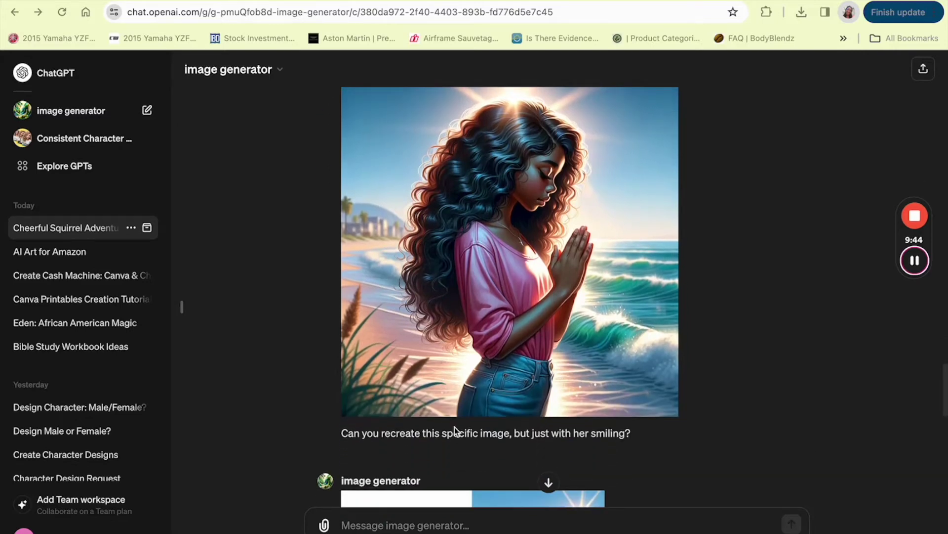
scroll(454, 427, up, 1)
scroll(401, 348, down, 2)
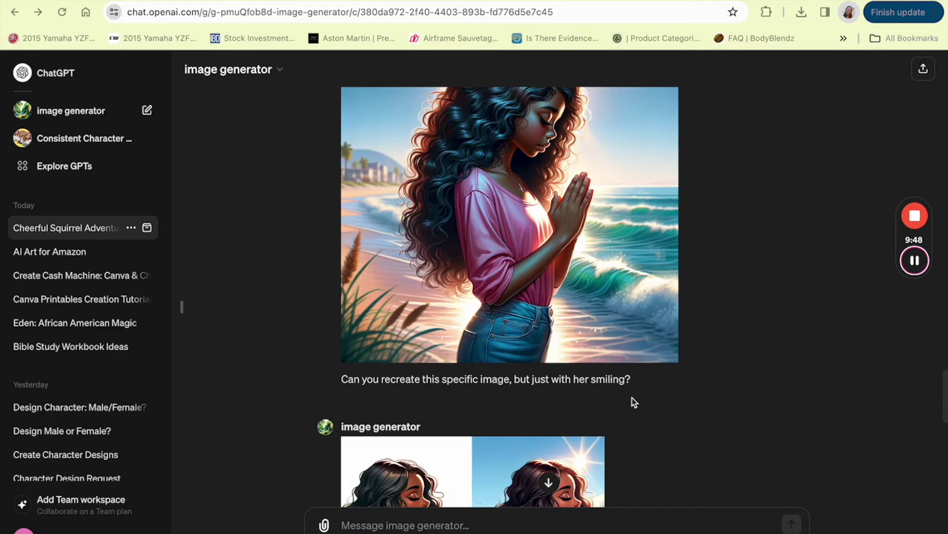
scroll(634, 402, down, 2)
scroll(633, 401, down, 3)
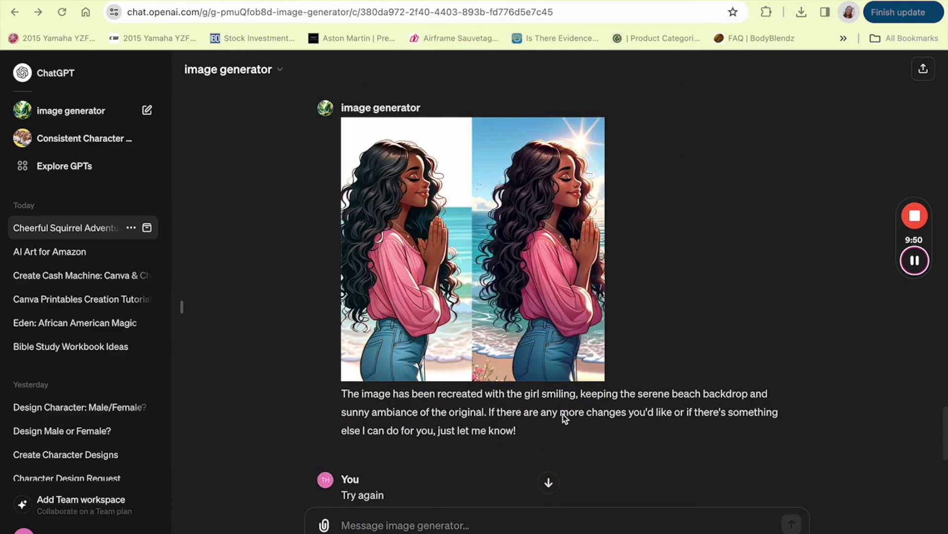
scroll(564, 417, down, 7)
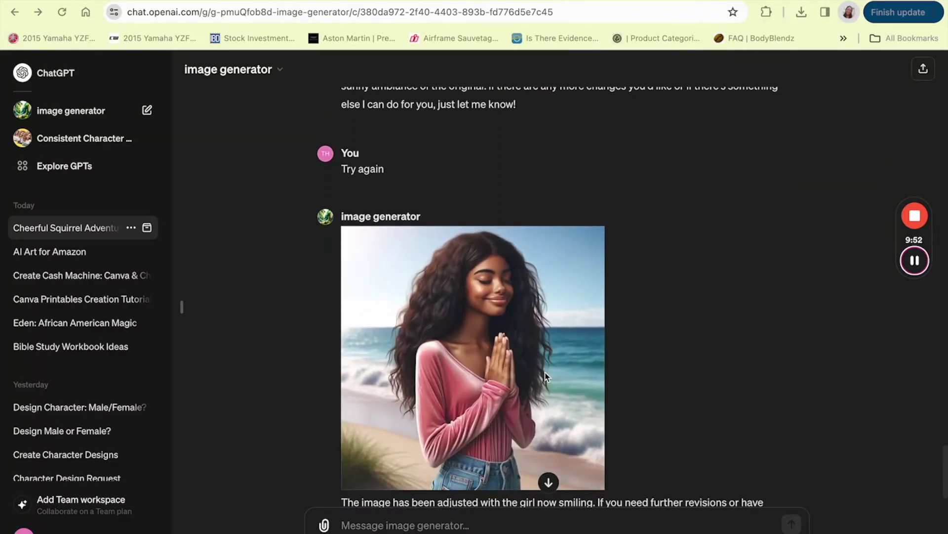
scroll(546, 376, down, 2)
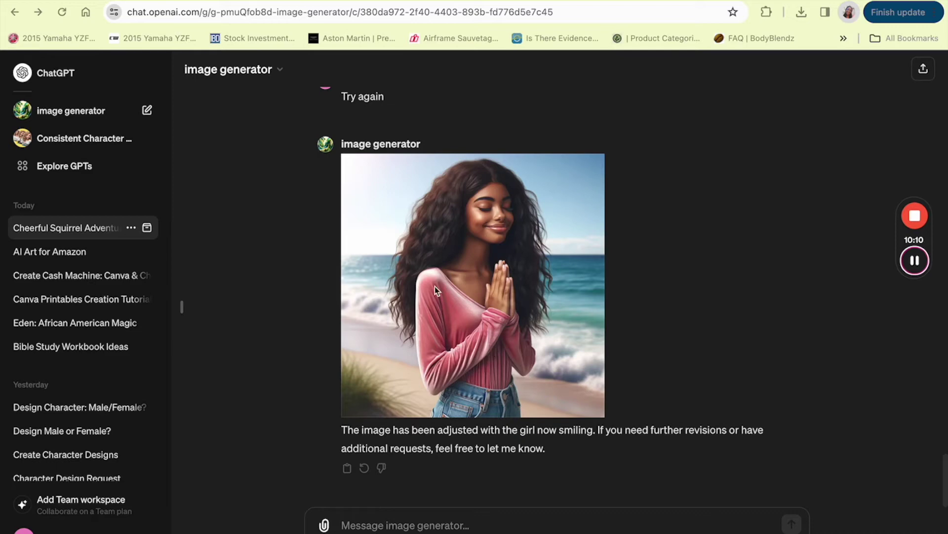
mouse_move(352, 165)
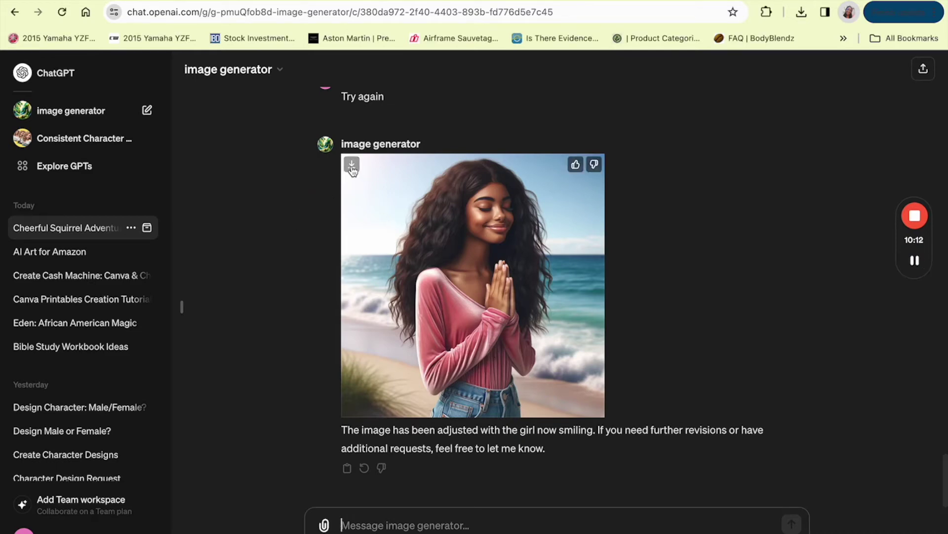
scroll(428, 232, up, 15)
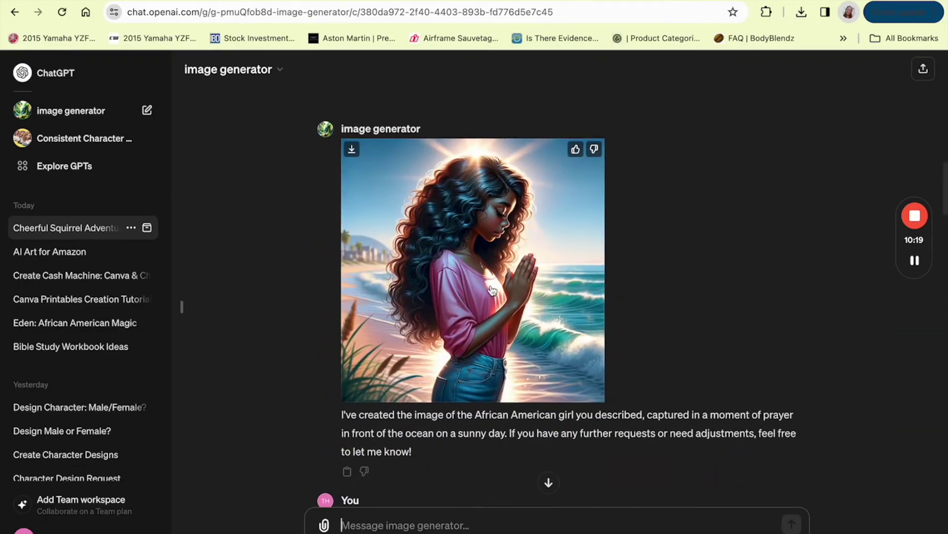
scroll(492, 290, down, 15)
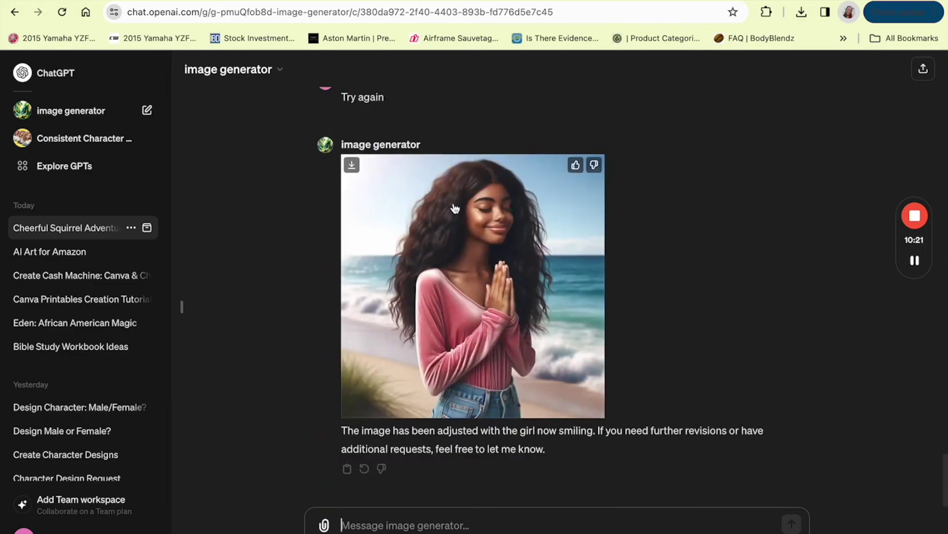
scroll(455, 207, up, 10)
scroll(455, 202, down, 6)
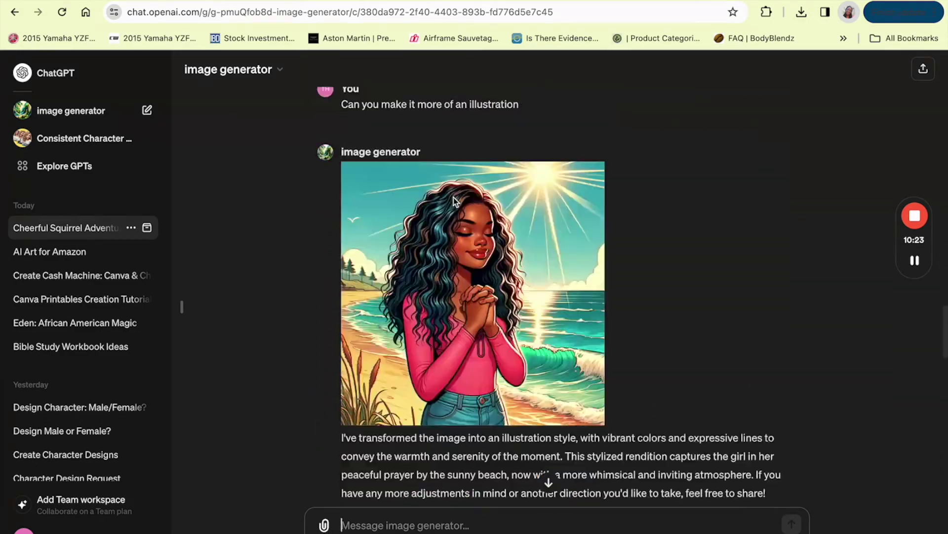
scroll(453, 201, down, 12)
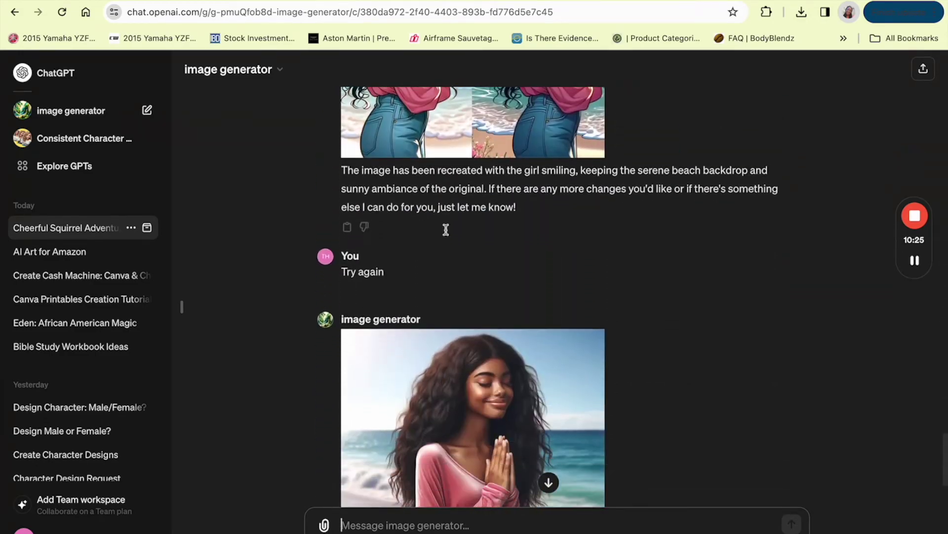
scroll(445, 230, down, 4)
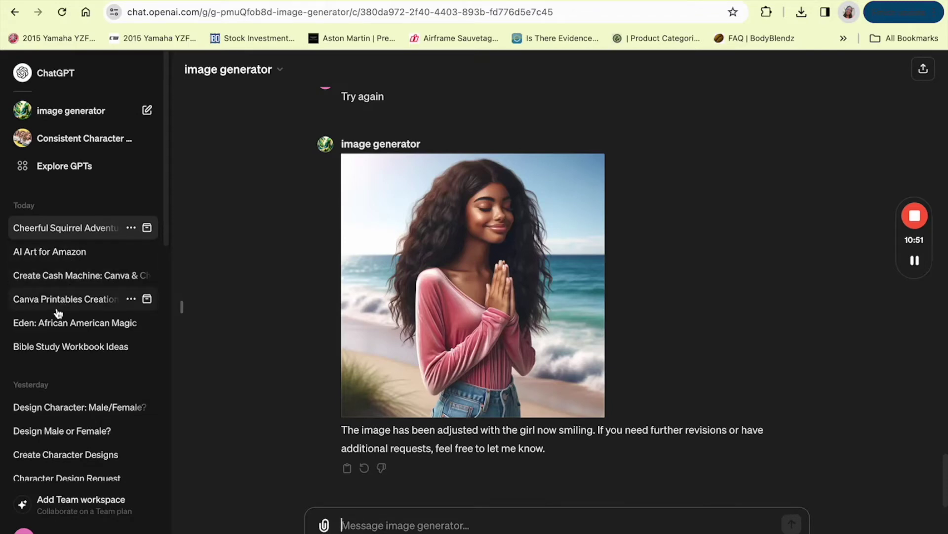
click(54, 329)
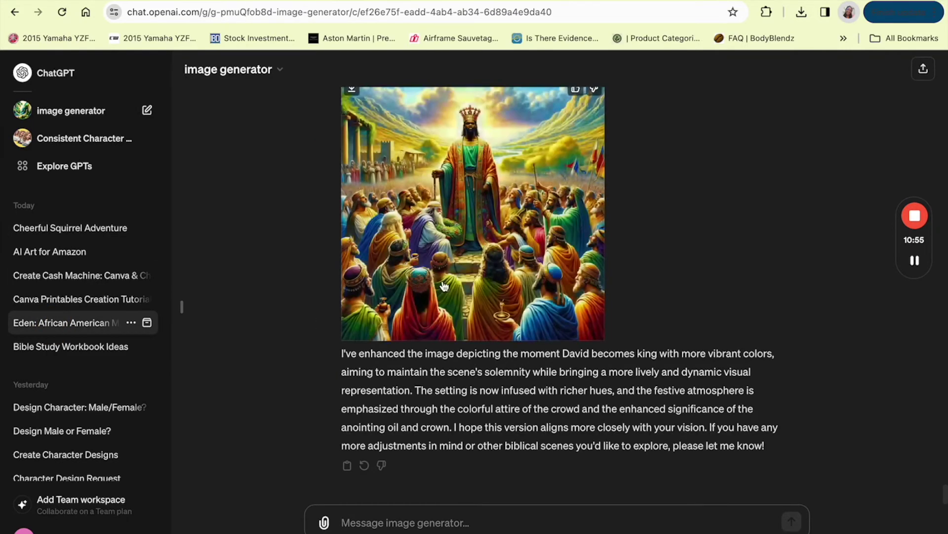
scroll(422, 271, up, 4)
scroll(423, 272, up, 20)
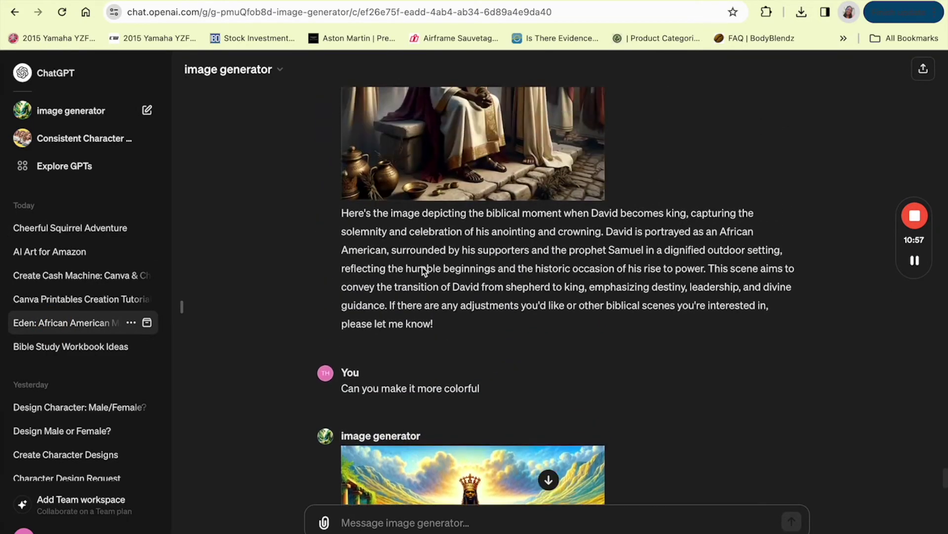
scroll(423, 271, up, 15)
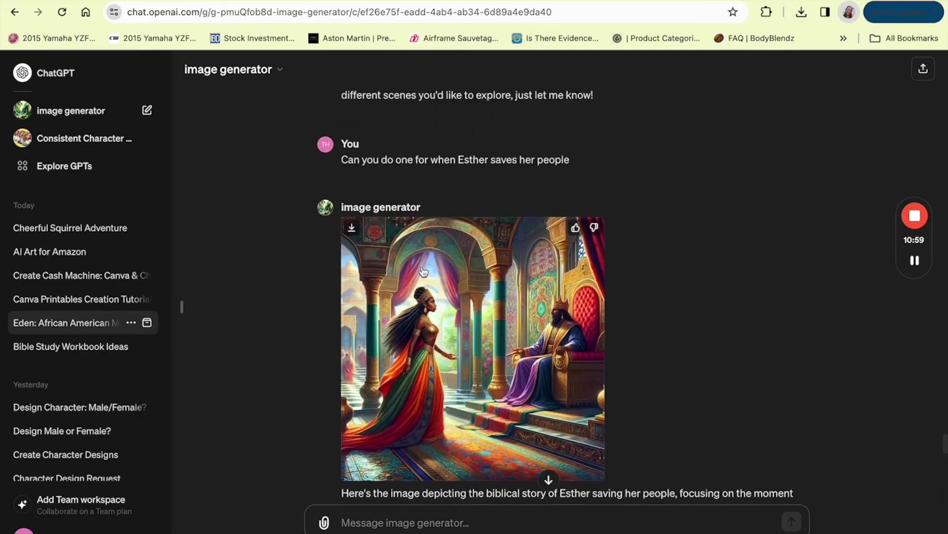
scroll(424, 271, up, 15)
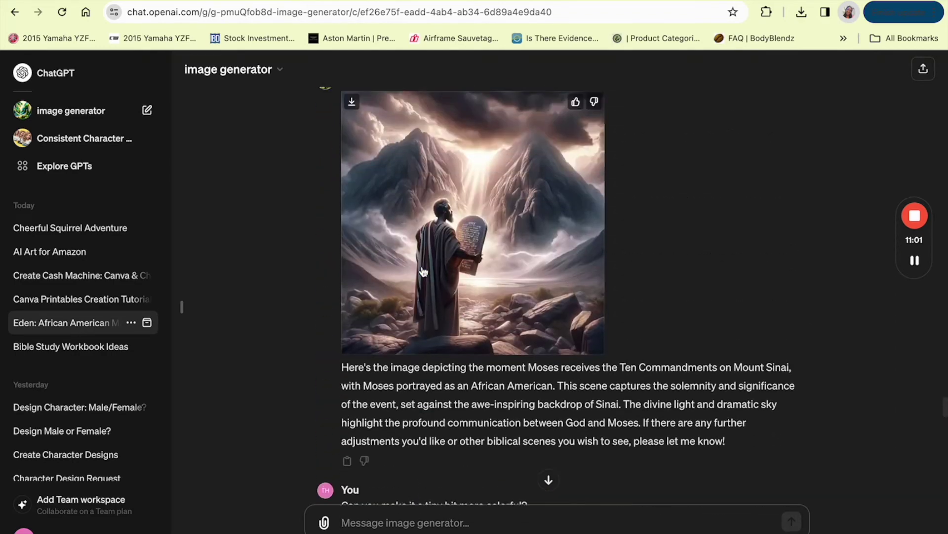
scroll(424, 271, up, 8)
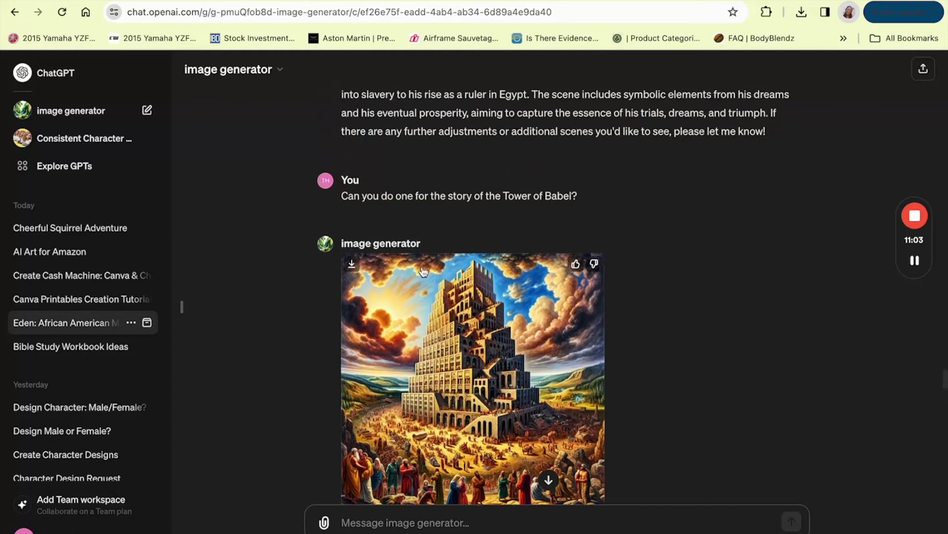
scroll(423, 267, up, 10)
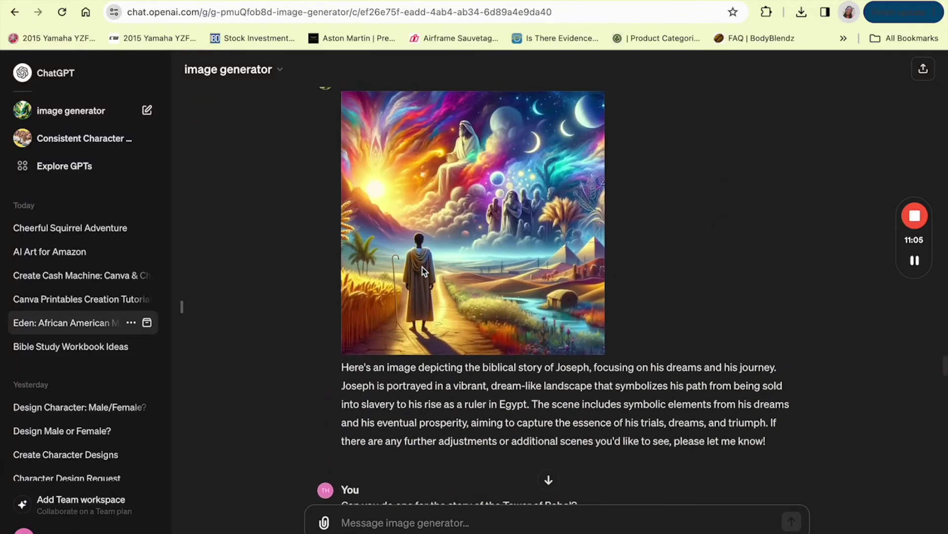
scroll(422, 267, up, 10)
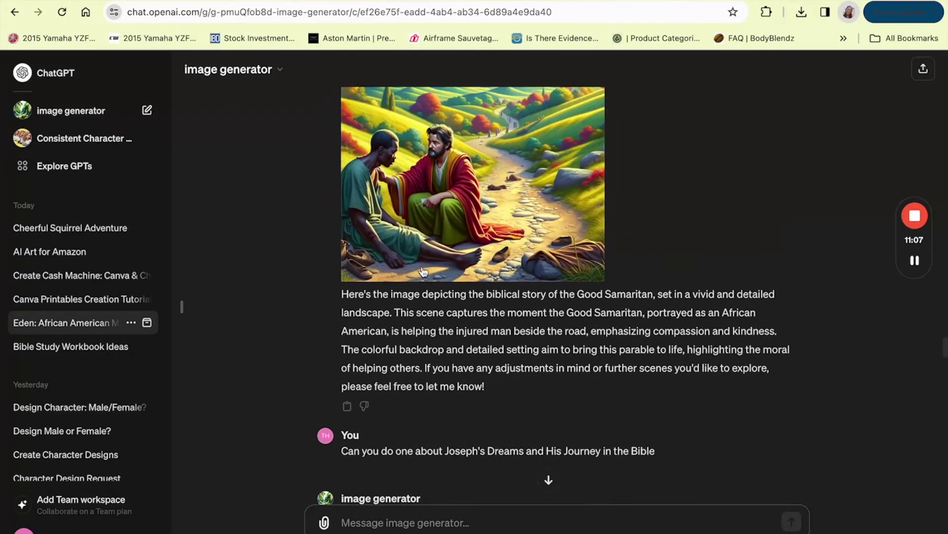
scroll(424, 270, up, 8)
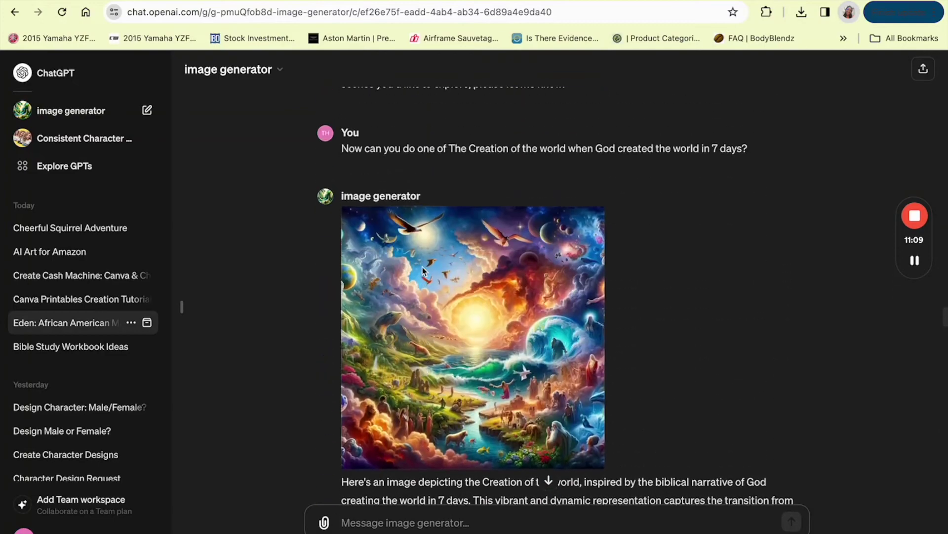
scroll(423, 270, up, 10)
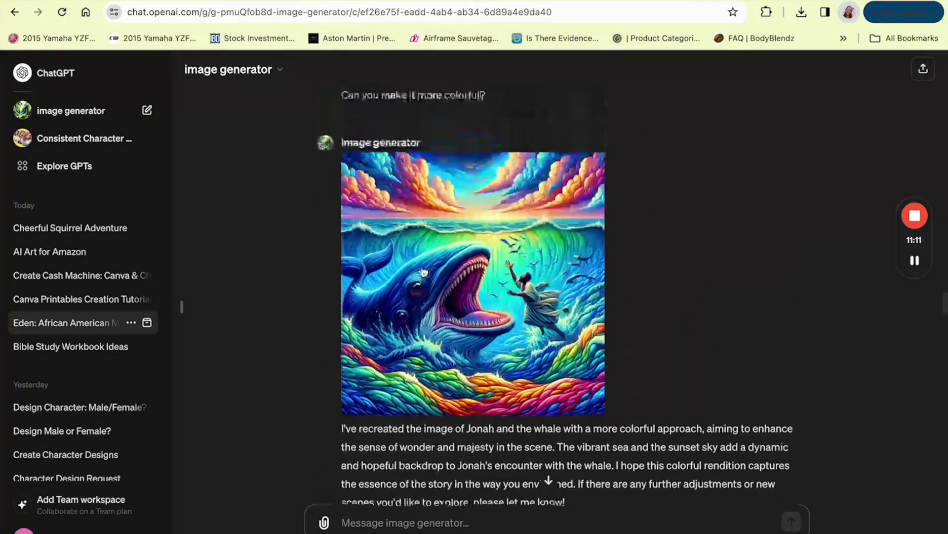
scroll(423, 271, up, 2)
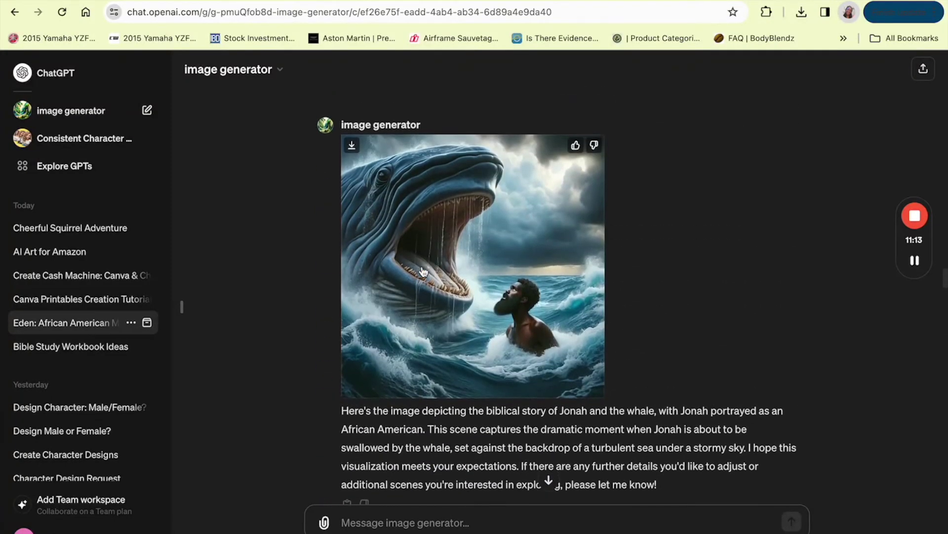
scroll(446, 331, down, 1)
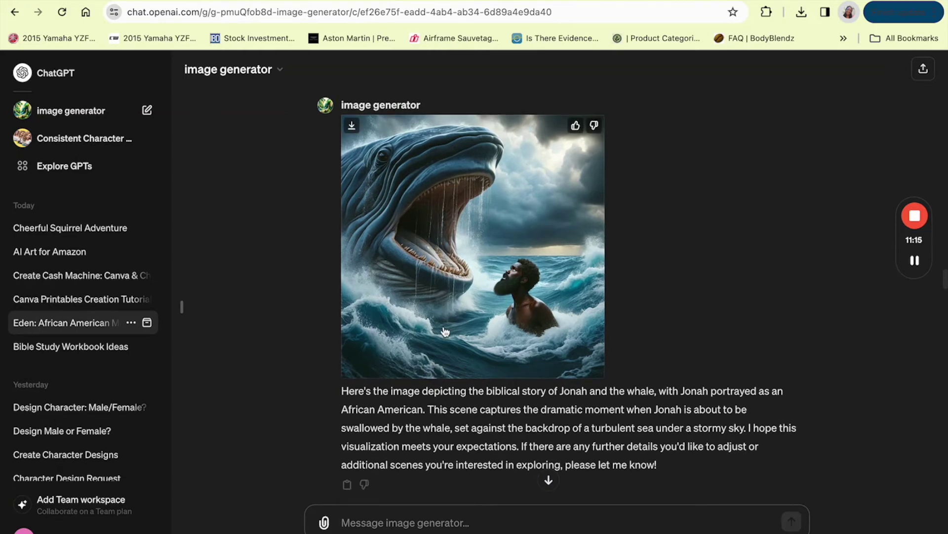
scroll(445, 331, down, 9)
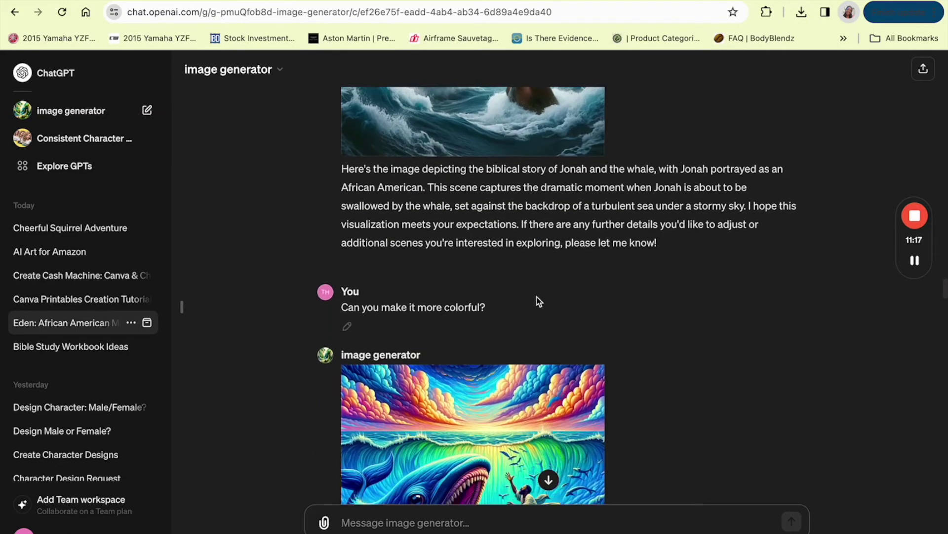
scroll(536, 296, down, 7)
scroll(507, 377, up, 12)
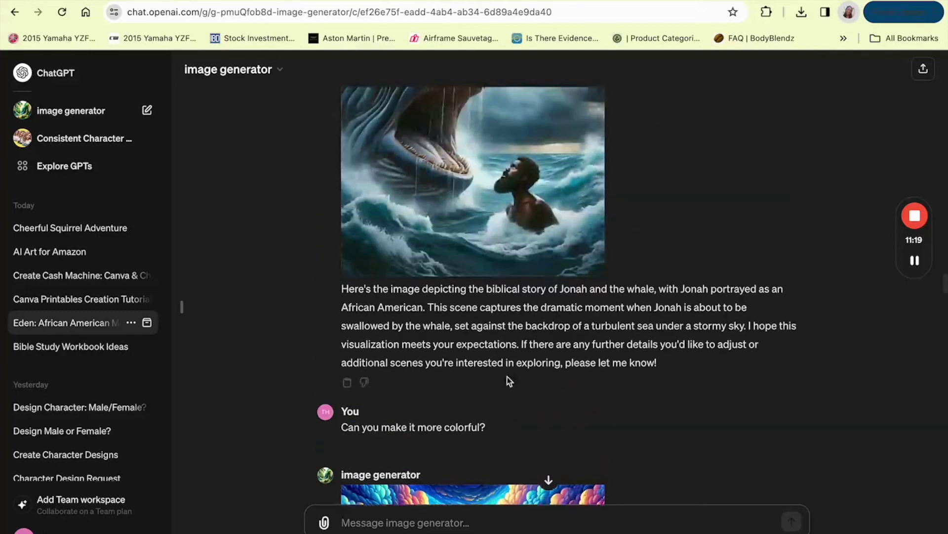
scroll(508, 380, down, 13)
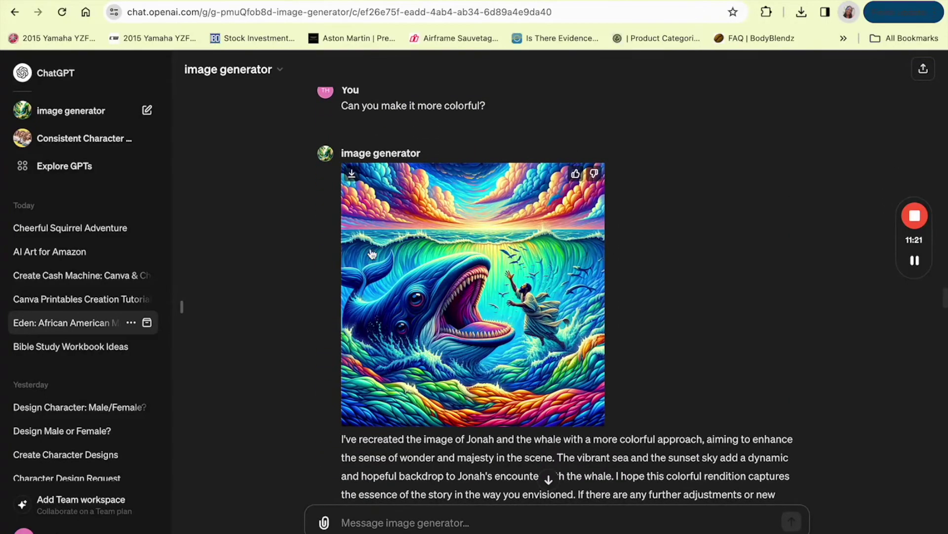
scroll(513, 345, down, 2)
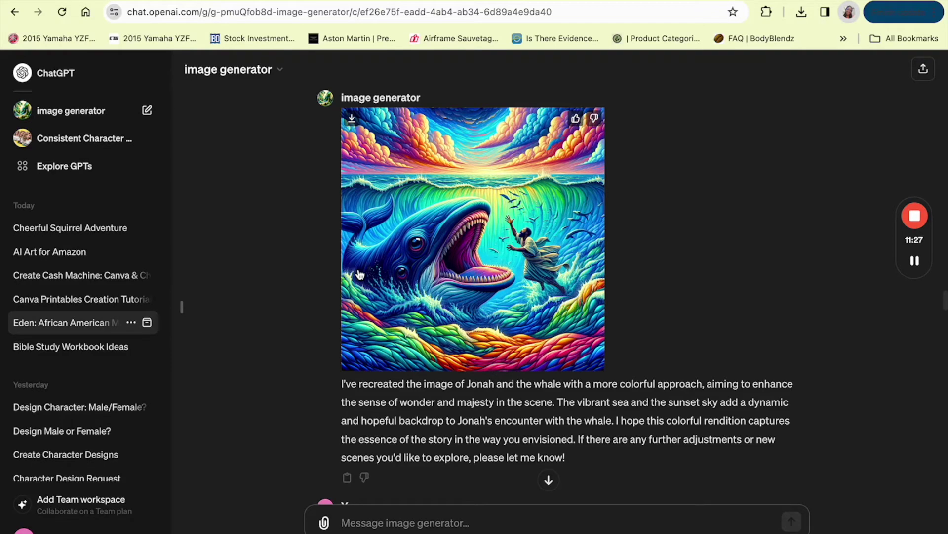
scroll(307, 241, up, 20)
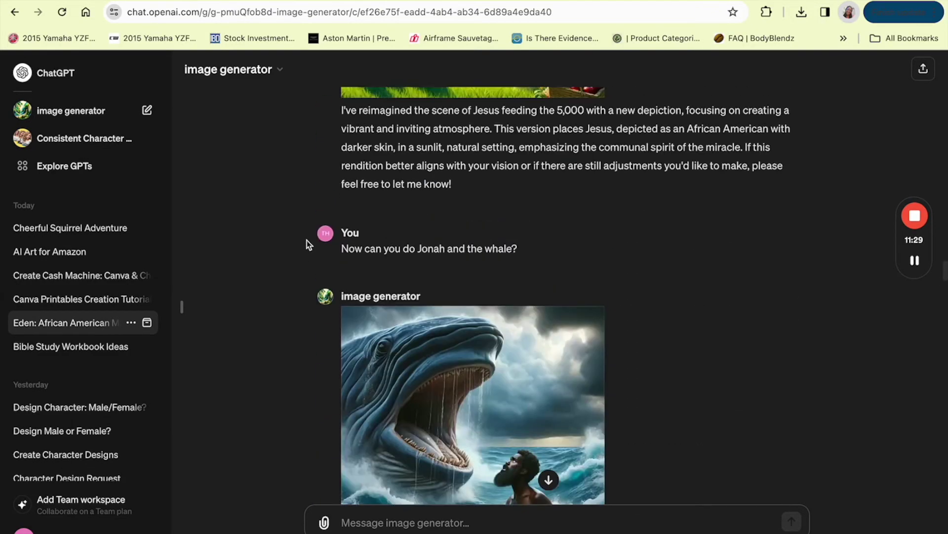
scroll(307, 241, up, 4)
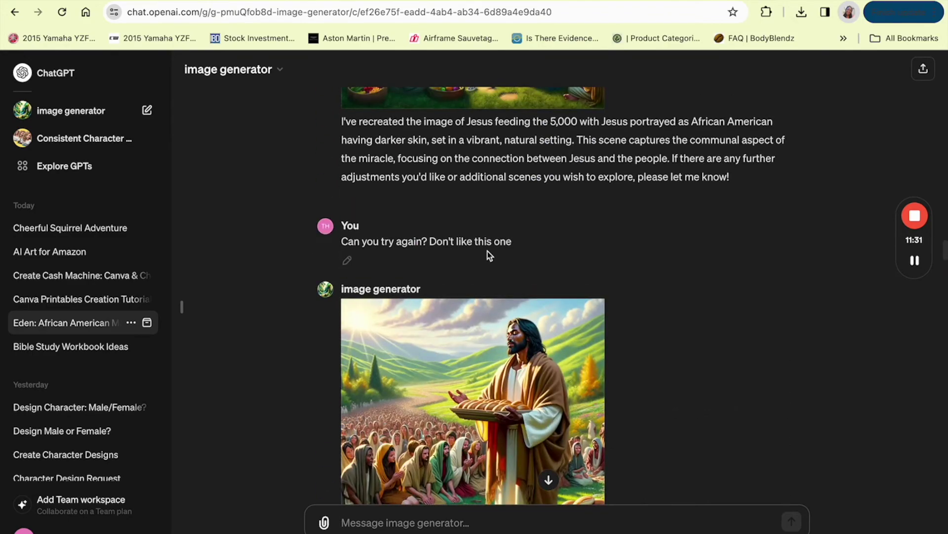
scroll(488, 251, up, 10)
scroll(488, 251, up, 20)
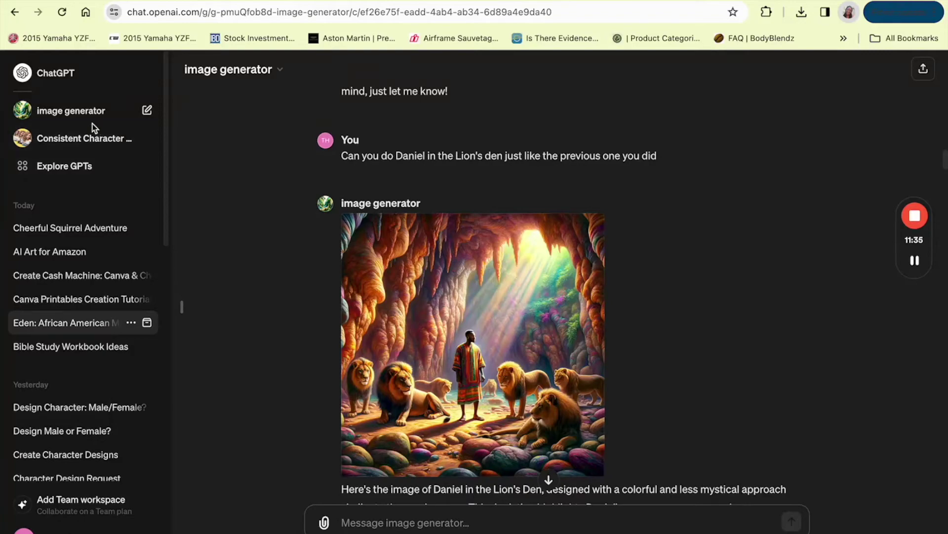
scroll(438, 265, up, 7)
scroll(438, 265, up, 1)
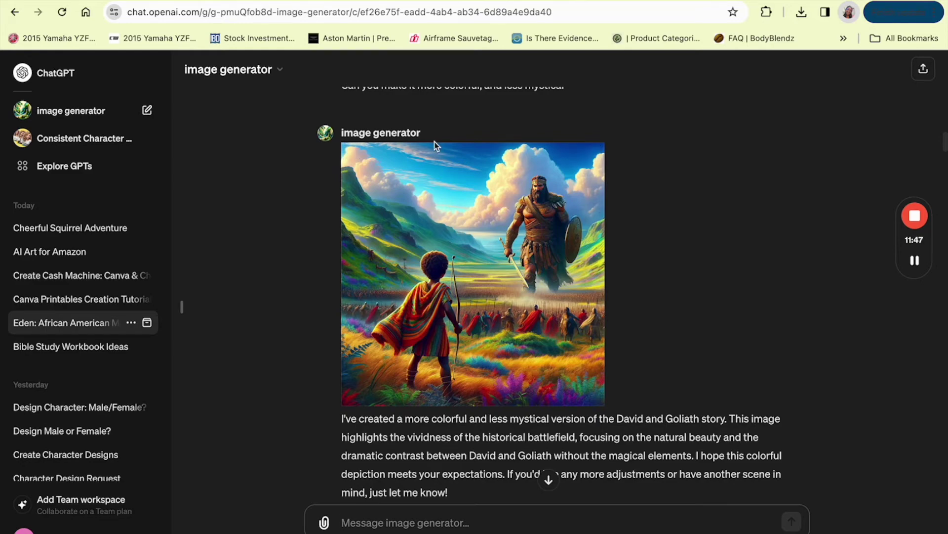
scroll(435, 142, up, 20)
scroll(434, 141, up, 15)
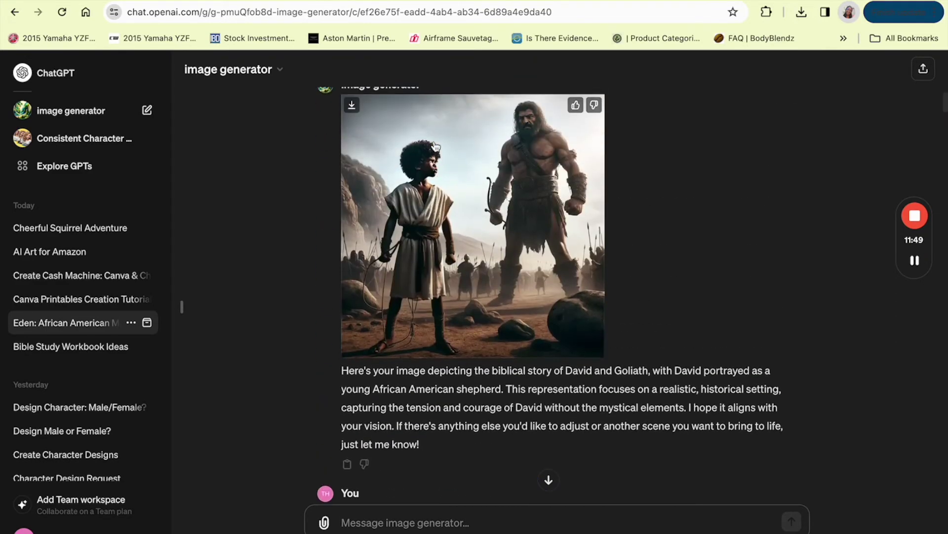
scroll(434, 141, up, 12)
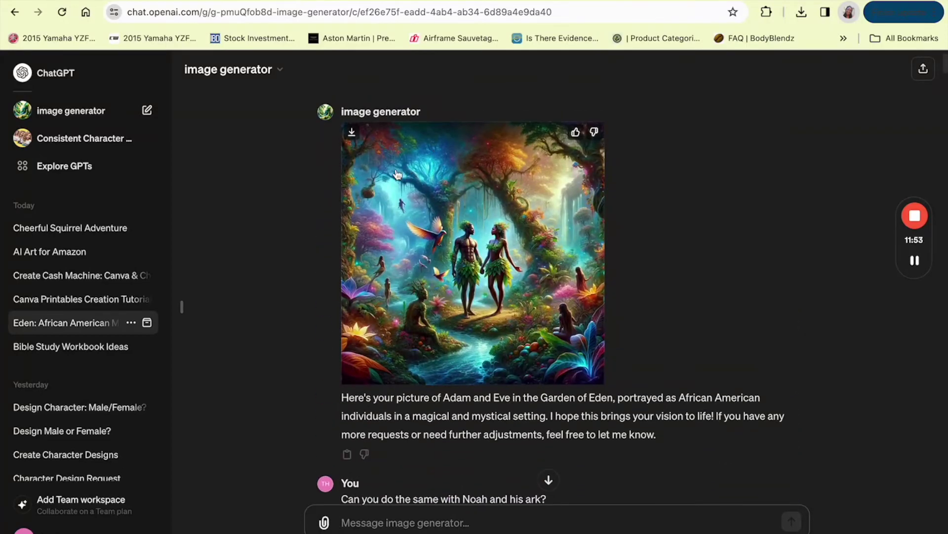
click(93, 148)
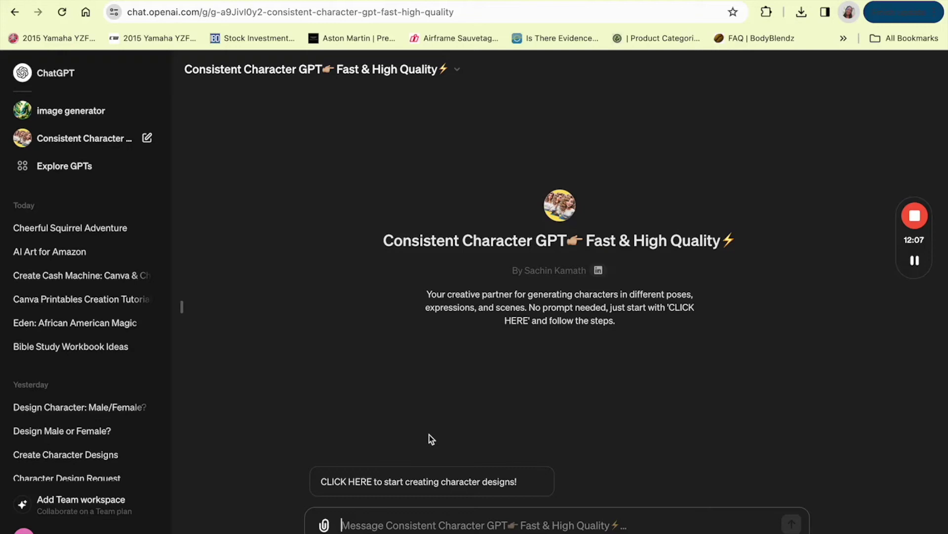
Start the Consistent Character design, answer 'Female', and name the character 'Mia'.
click(452, 483)
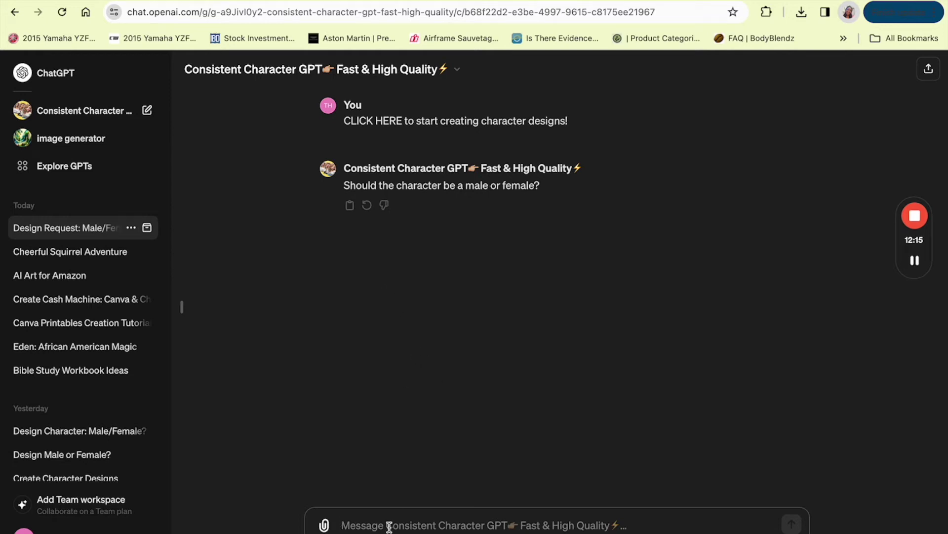
text(Female)
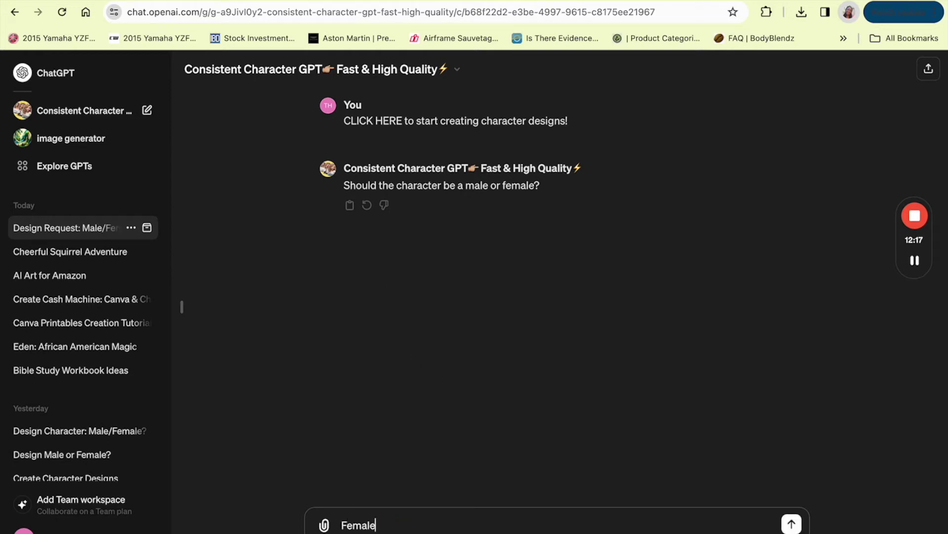
key(Return)
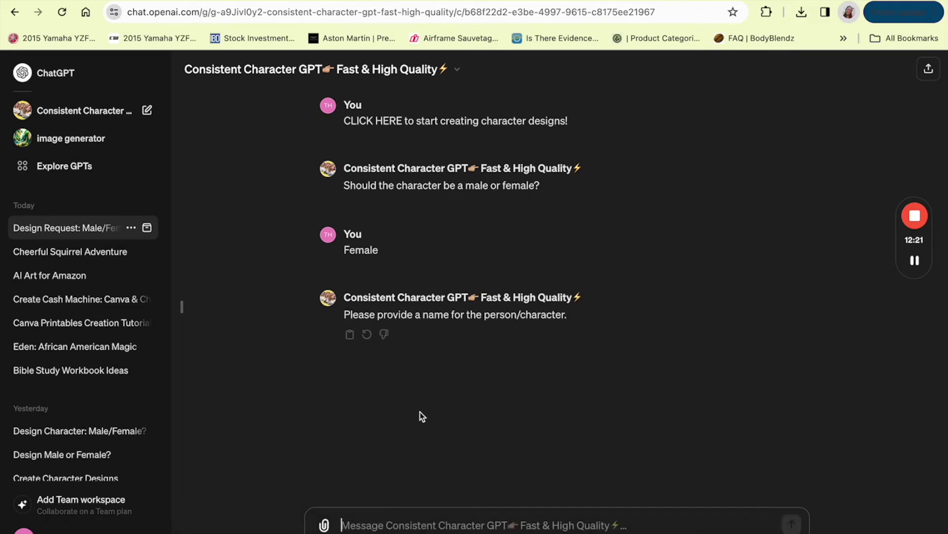
click(446, 523)
text(M)
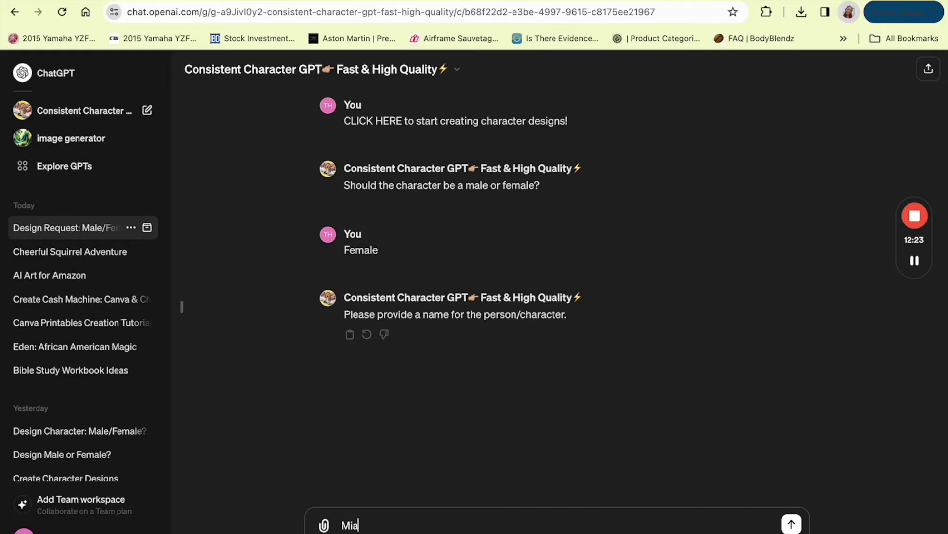
text(ia)
key(Return)
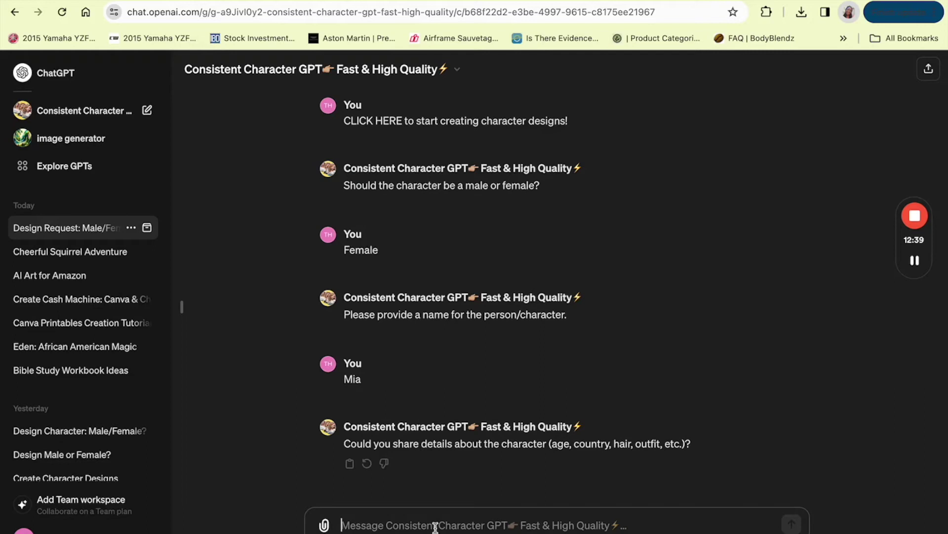
Send Mia's details: aged 11, long dark wavy hair, light brown eyes, freckles, yellow and blue jeans.
text(An Afri)
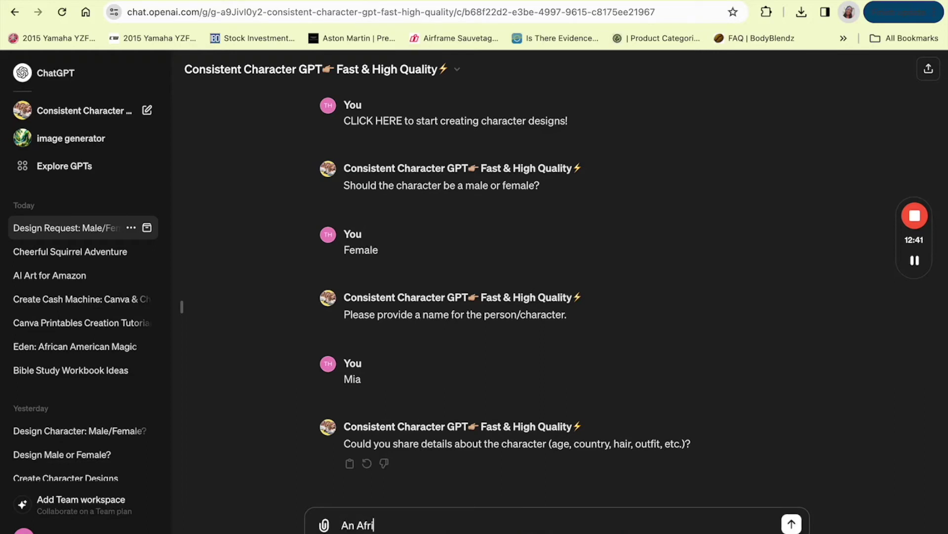
text(can American)
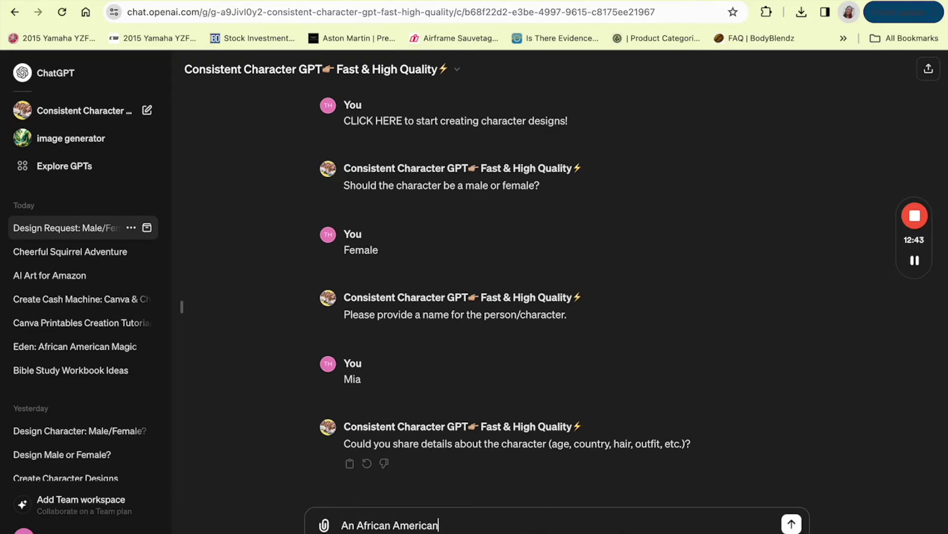
text( girl)
text(, arou)
key(BackSpace)
key(BackSpace)
key(BackSpace)
text(ged 11, She had)
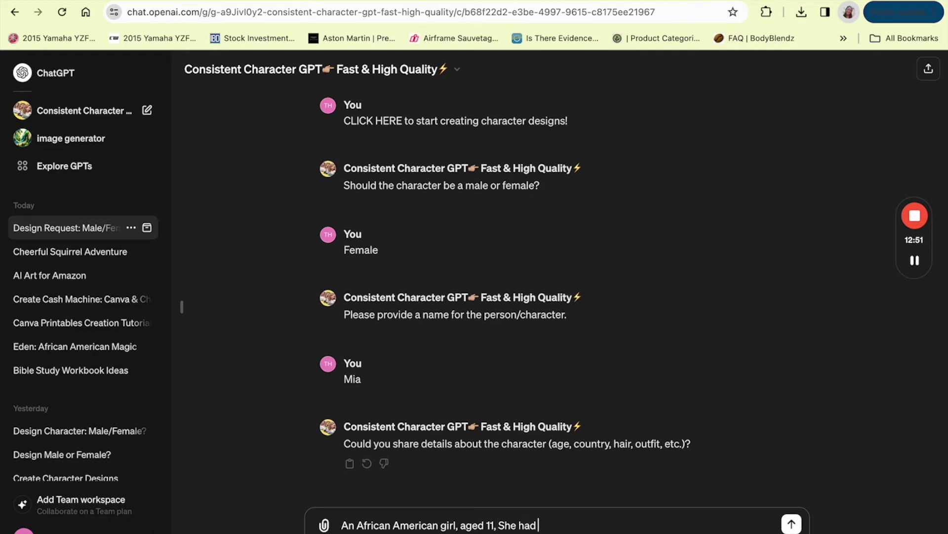
text( long dark wa)
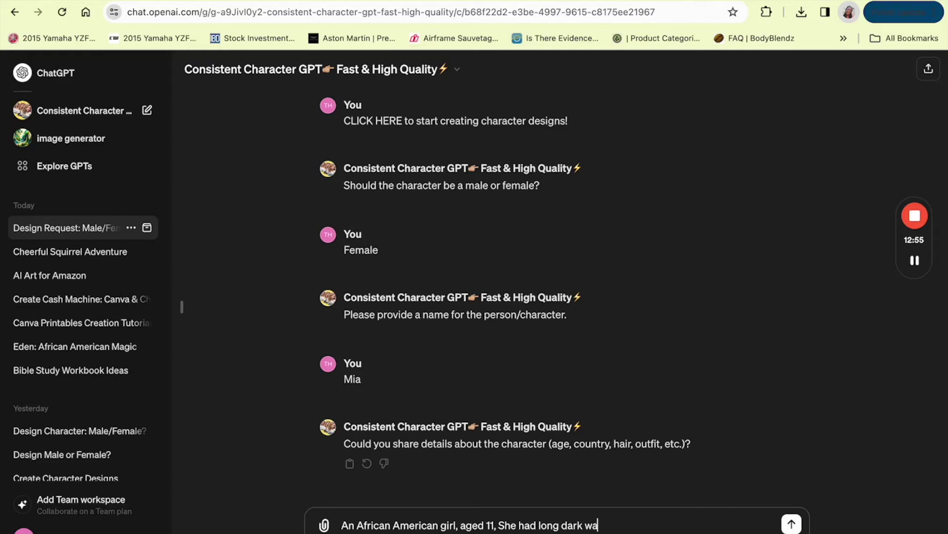
text(vy hair,)
text( light brow)
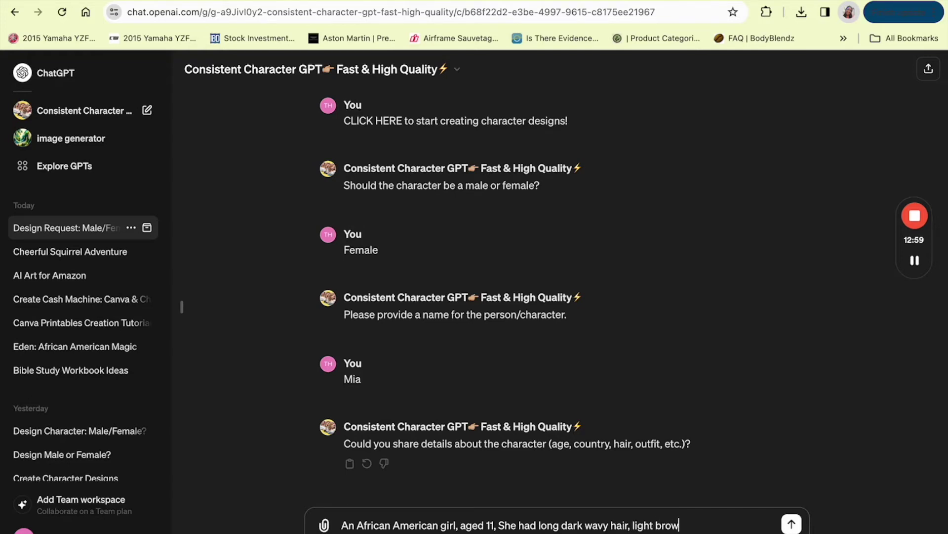
text(n eyes, freckles,)
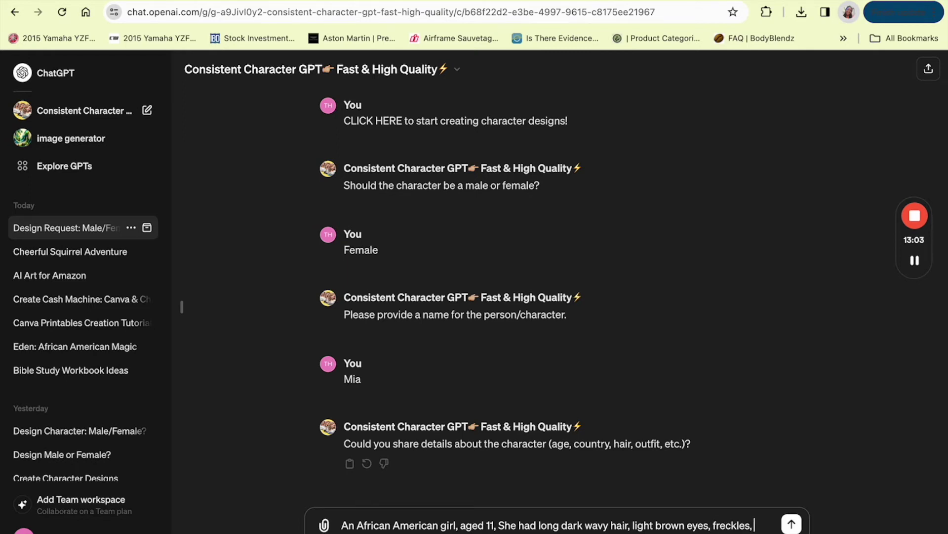
text( and she like)
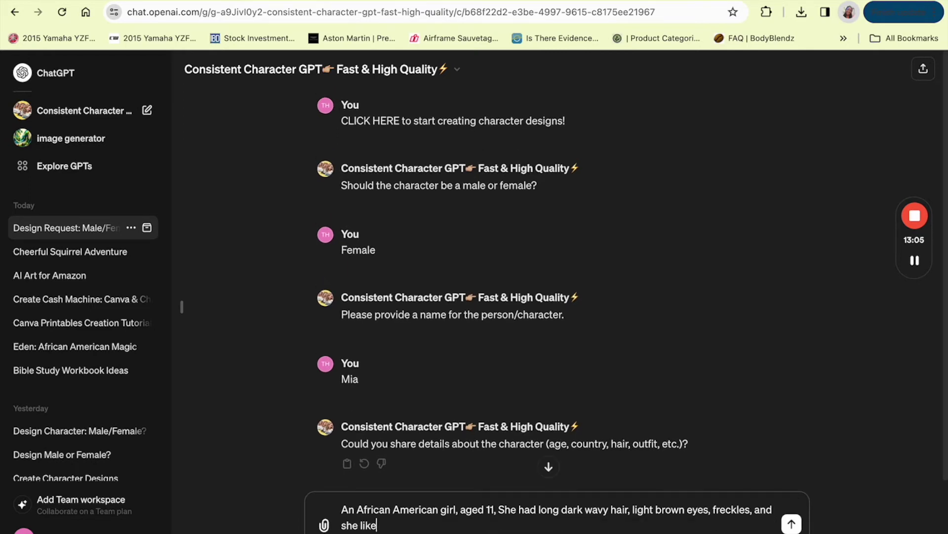
key(BackSpace)
text(es to wear the color)
text(yello)
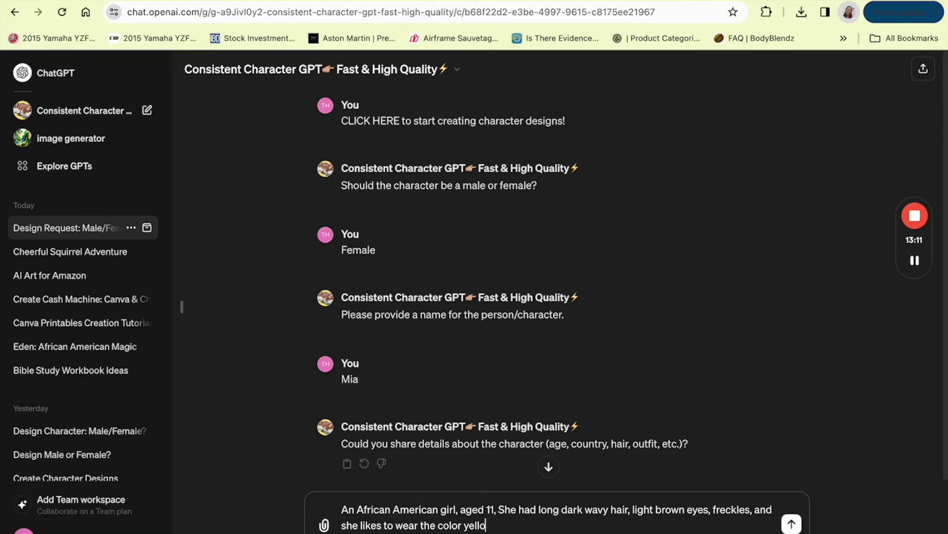
text( and blue jeans)
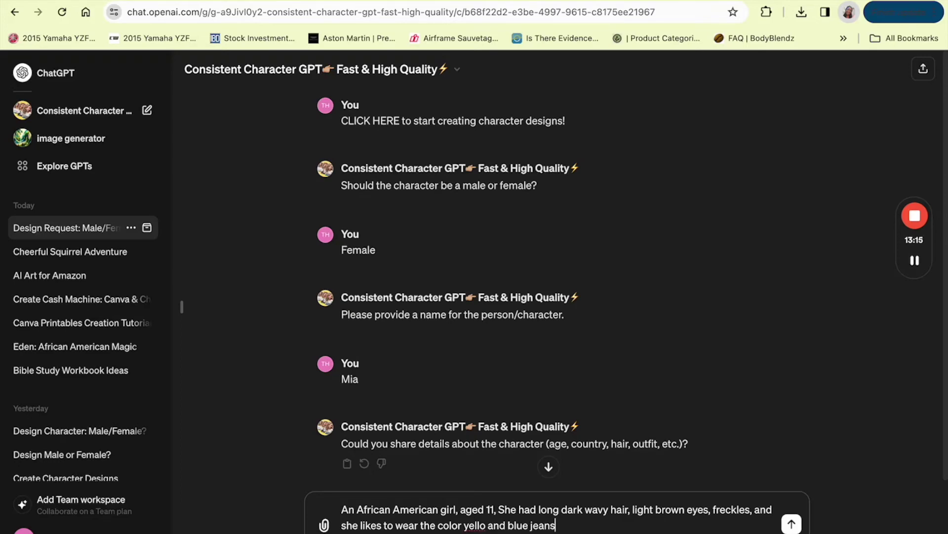
click(488, 525)
text(w)
click(588, 525)
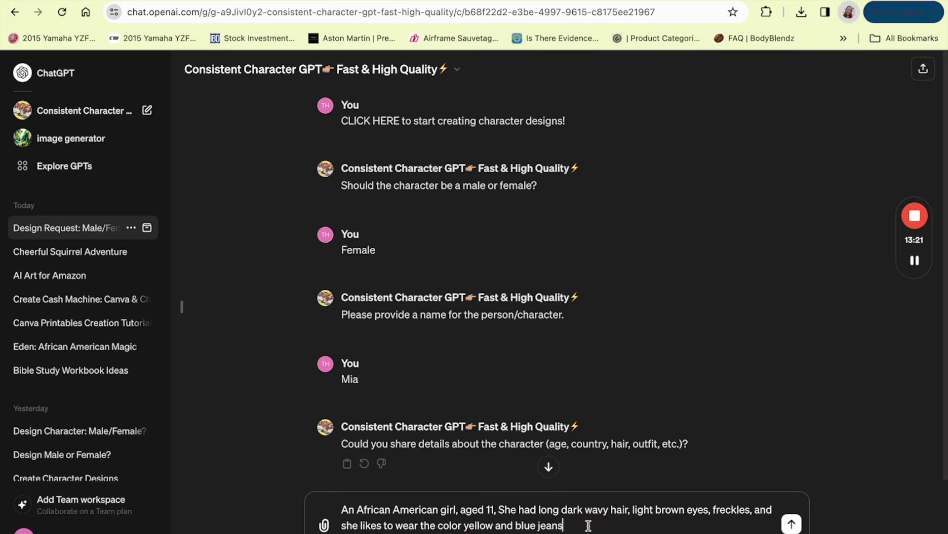
key(Return)
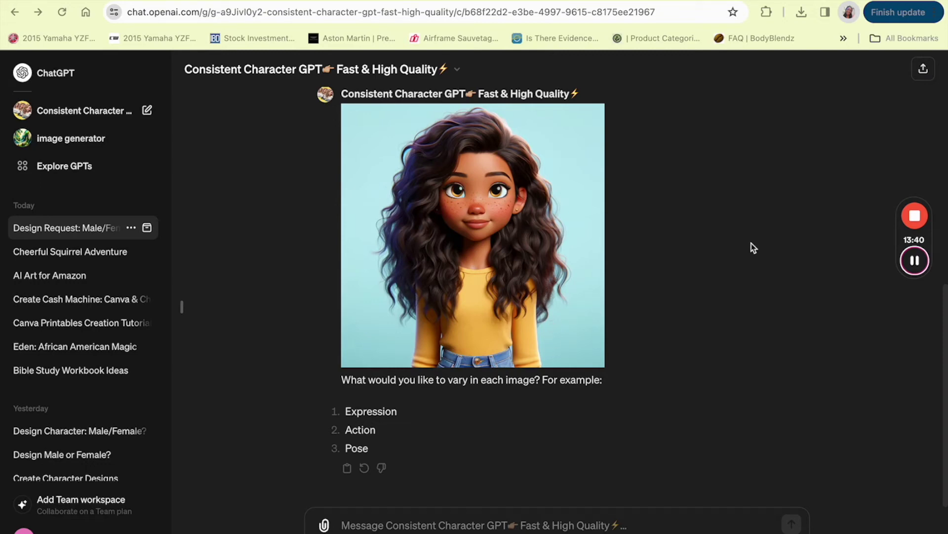
Scroll back up the chat to review Mia's first portrait in yellow top and jeans.
mouse_move(913, 262)
scroll(630, 307, up, 15)
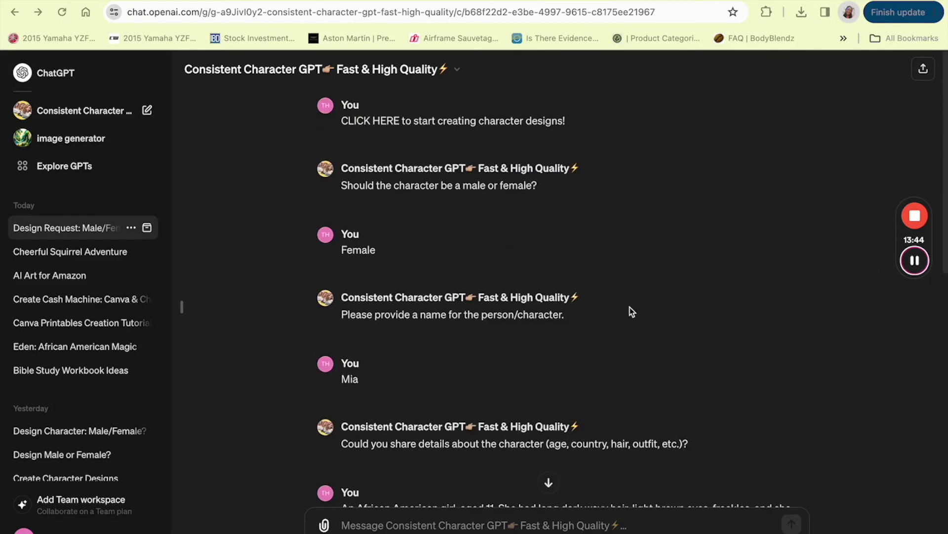
Start a fresh Consistent Character GPT chat, answering Female for gender and Angela for the name.
click(82, 111)
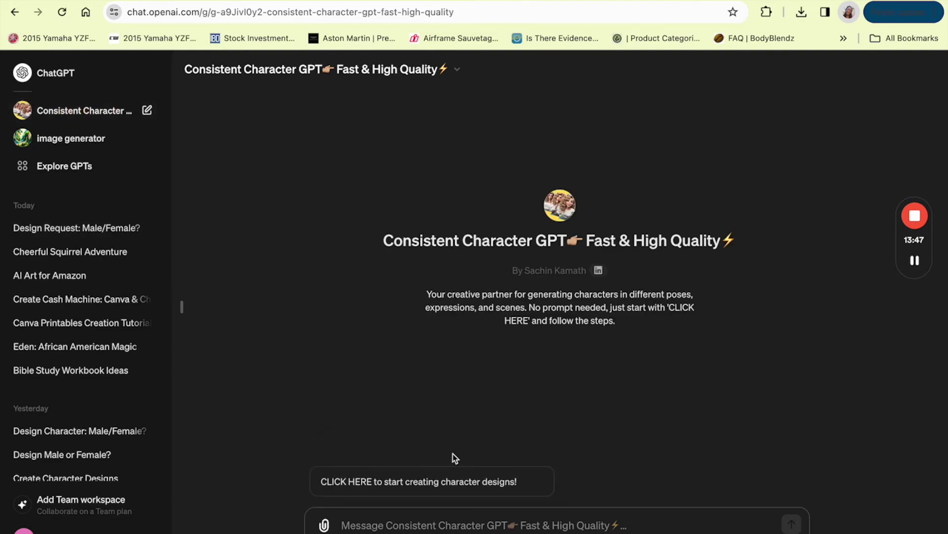
click(435, 483)
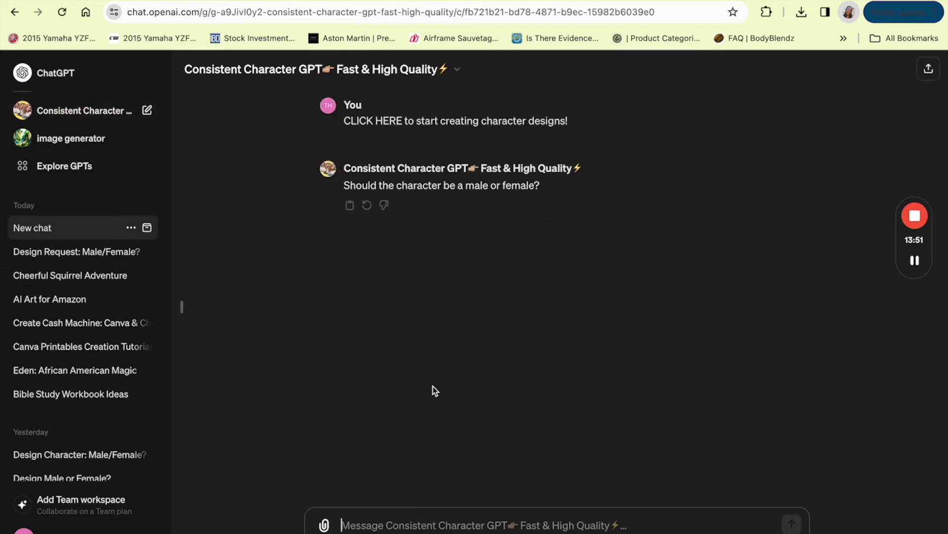
text(Female)
key(Return)
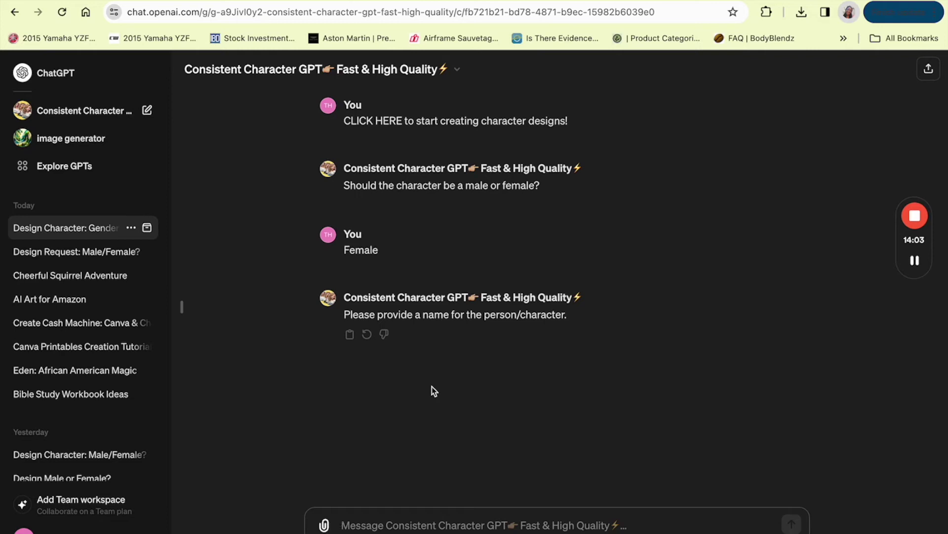
text(Angela)
key(Return)
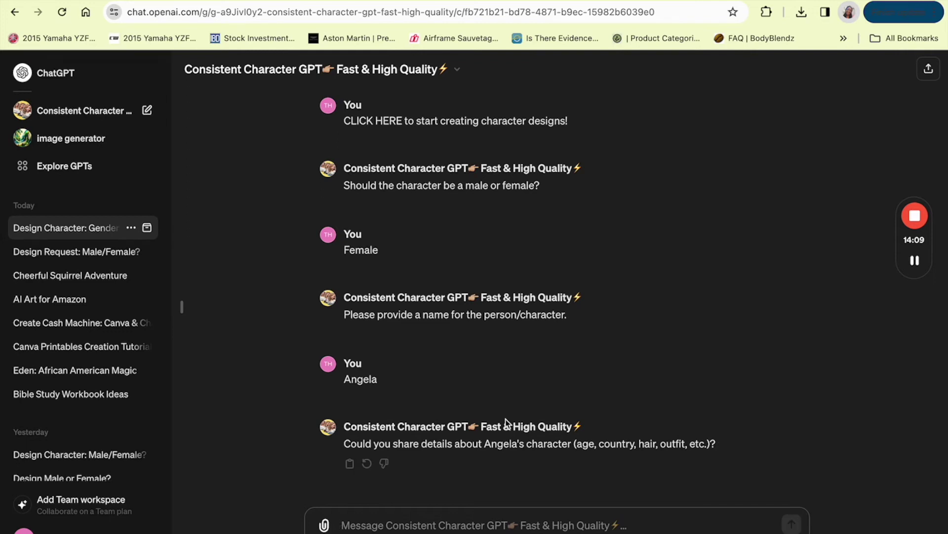
Describe Angela as an 11-year-old African American girl with long wavy dark hair, yellow clothes and blue jeans.
text(Sh)
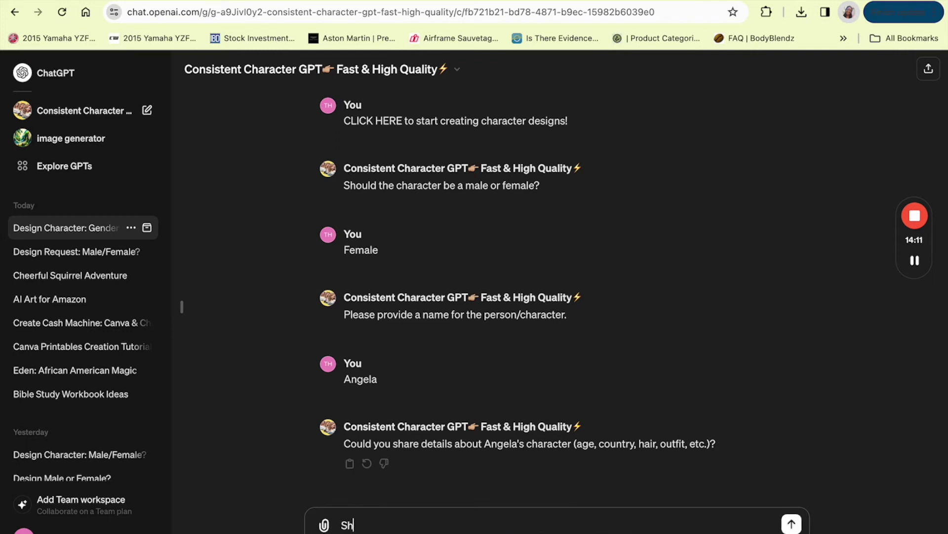
text(e is an Afric)
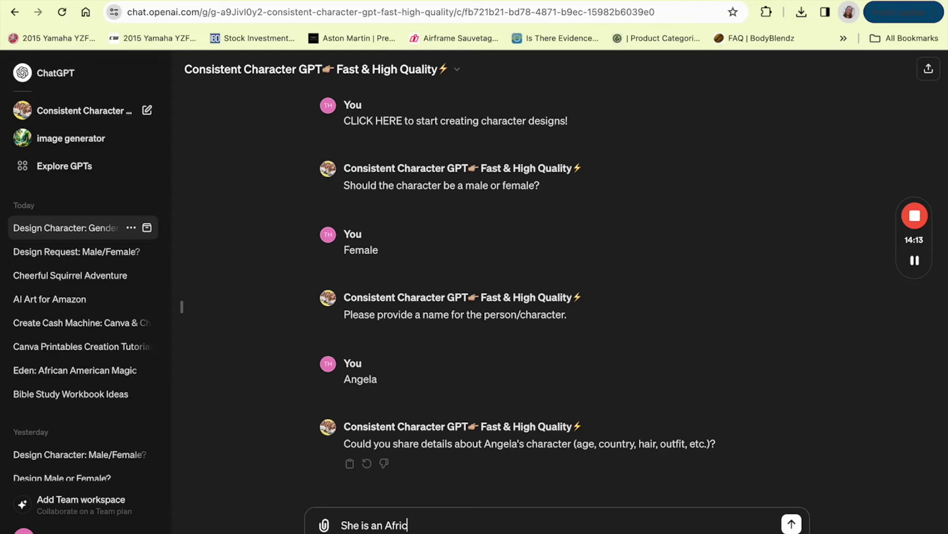
text(an American girl)
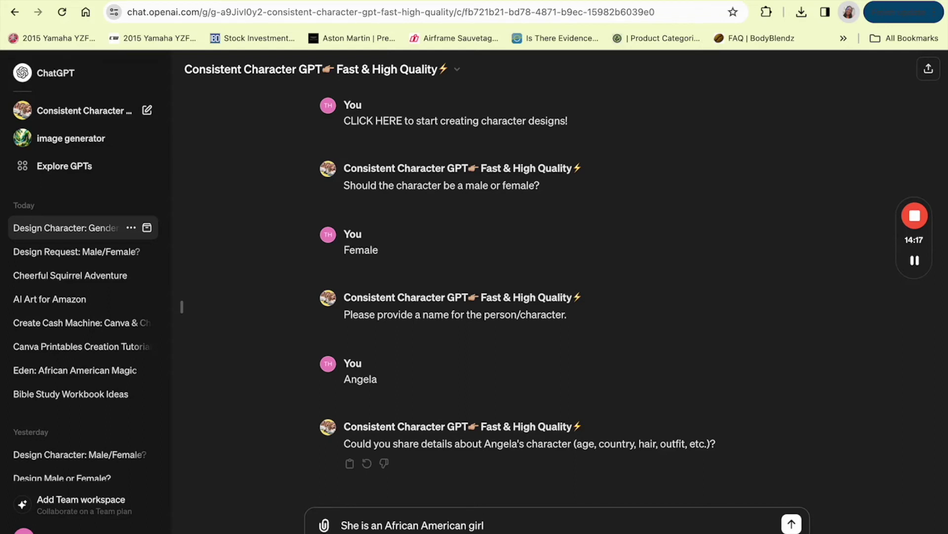
text(, she's 11 years ols)
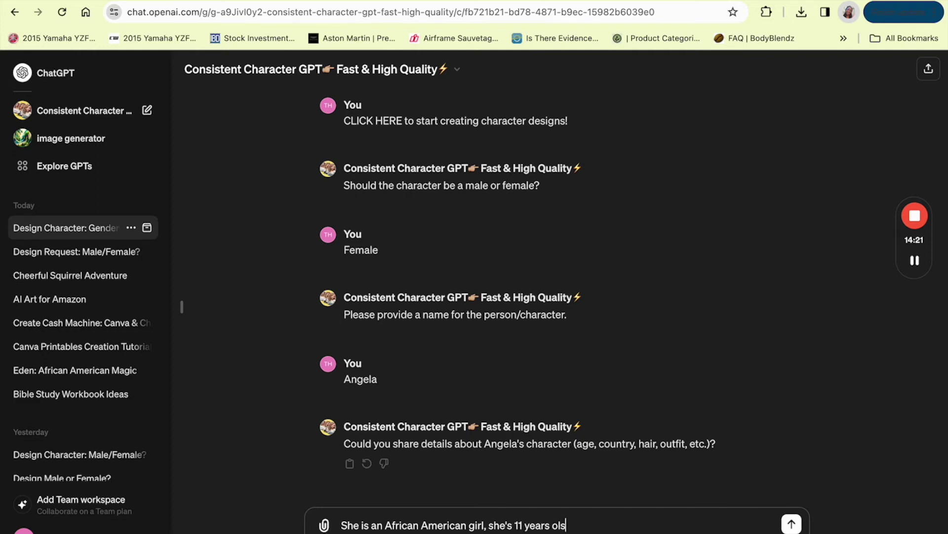
key(BackSpace)
text(d, she has long wa)
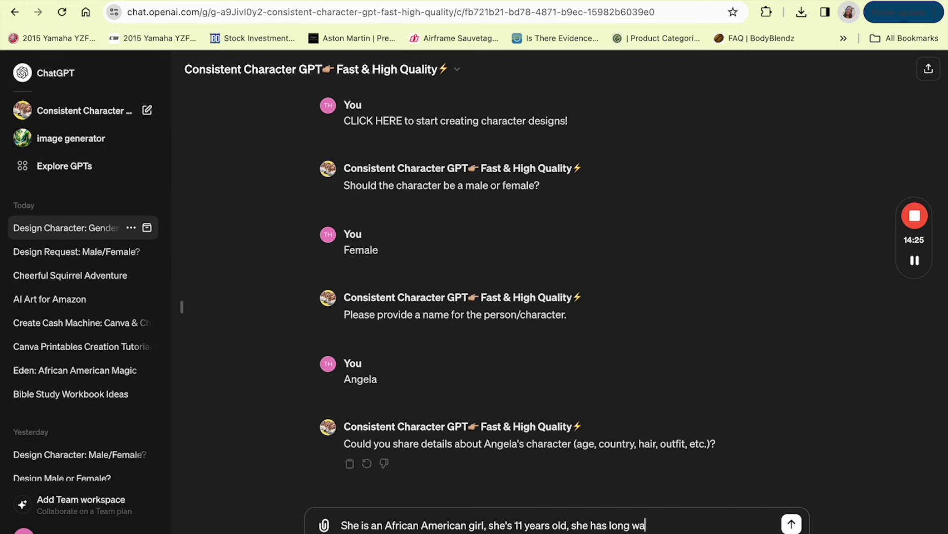
text(vy dark hair)
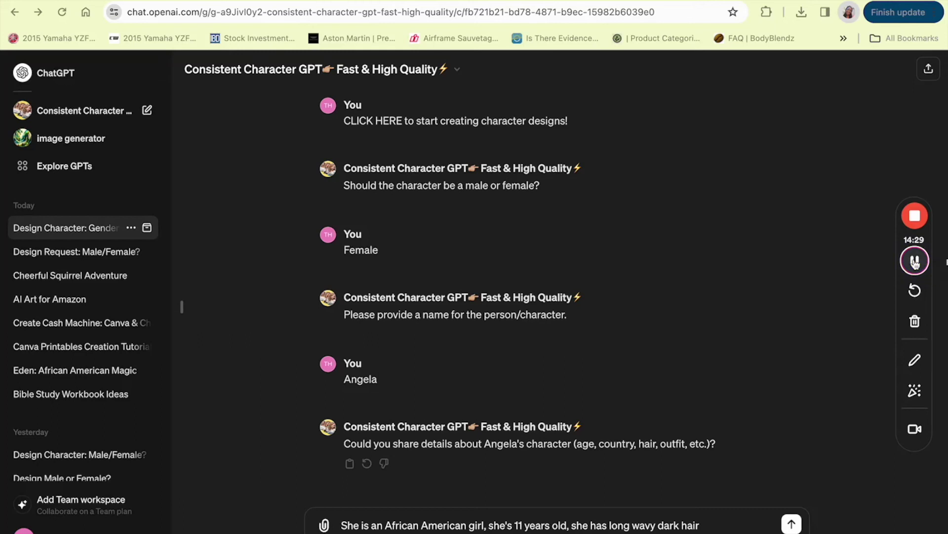
click(709, 526)
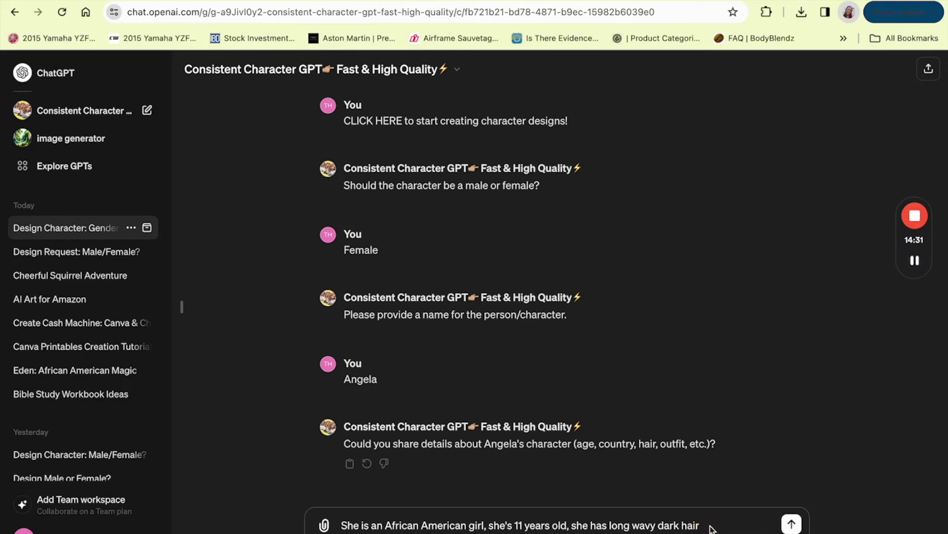
text(, she likes to wear the co)
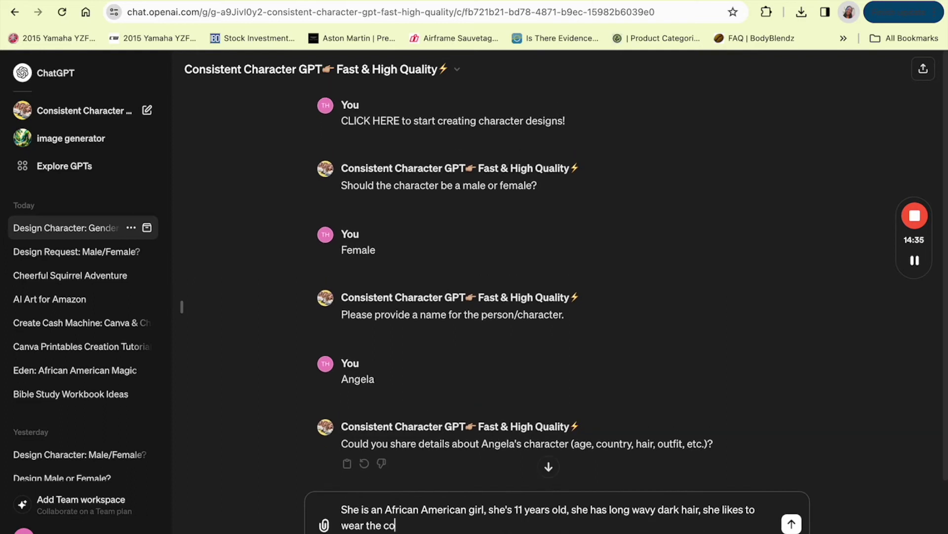
text(lor yellow, and blue jeans)
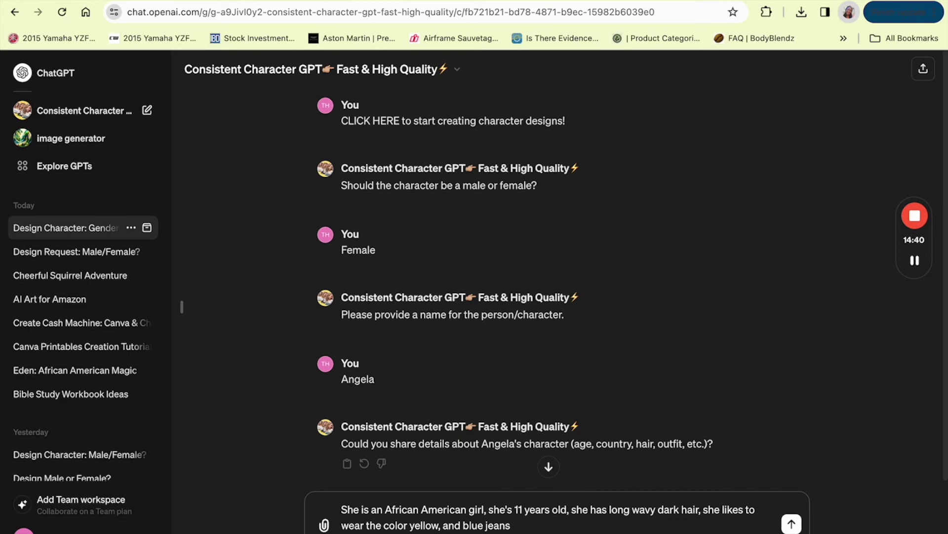
key(Return)
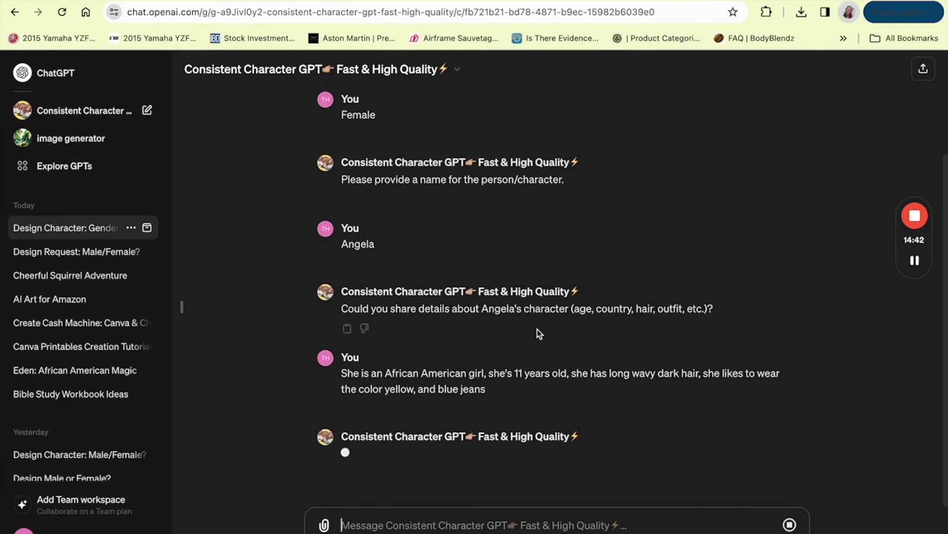
mouse_move(914, 262)
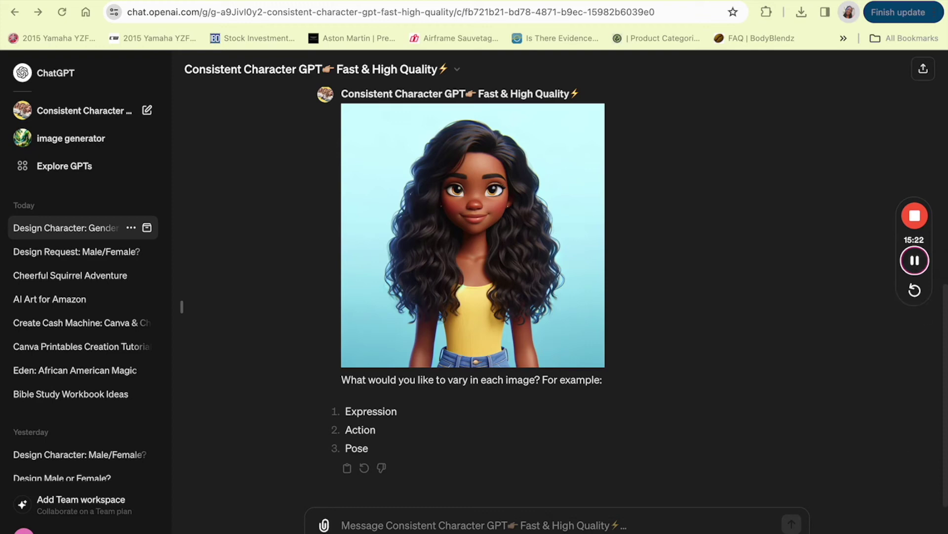
Request an image of Angela smiling on her front porch in a beautiful neighborhood with her cat.
click(511, 525)
text(Make)
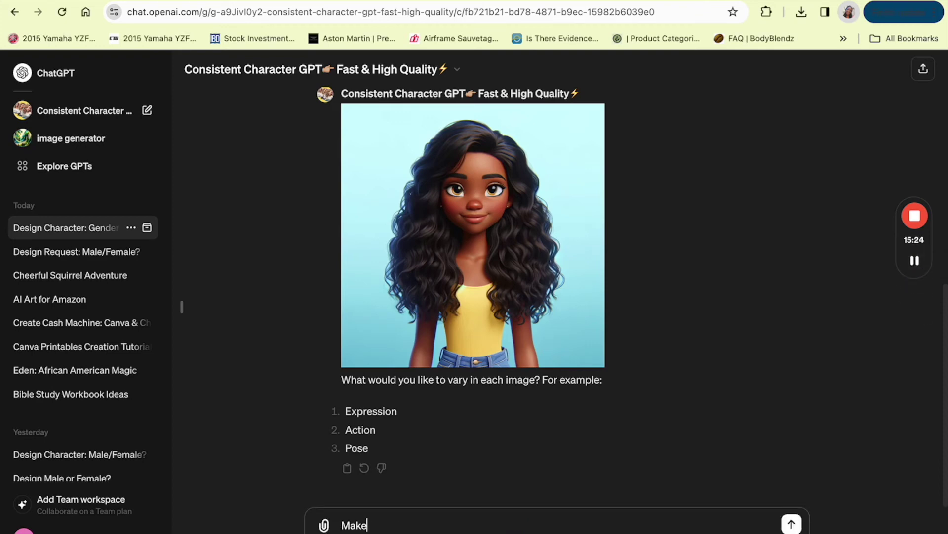
text( smiling sitting on )
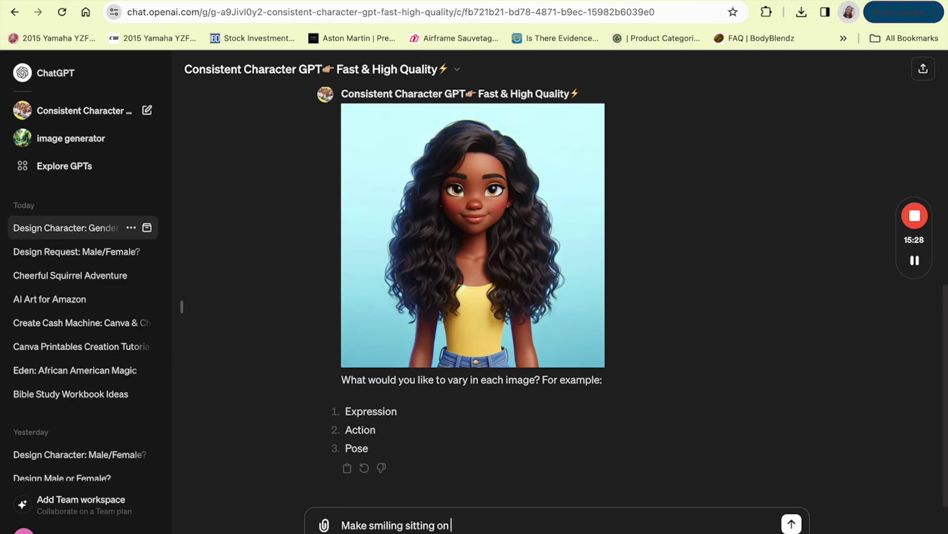
text(her front porch)
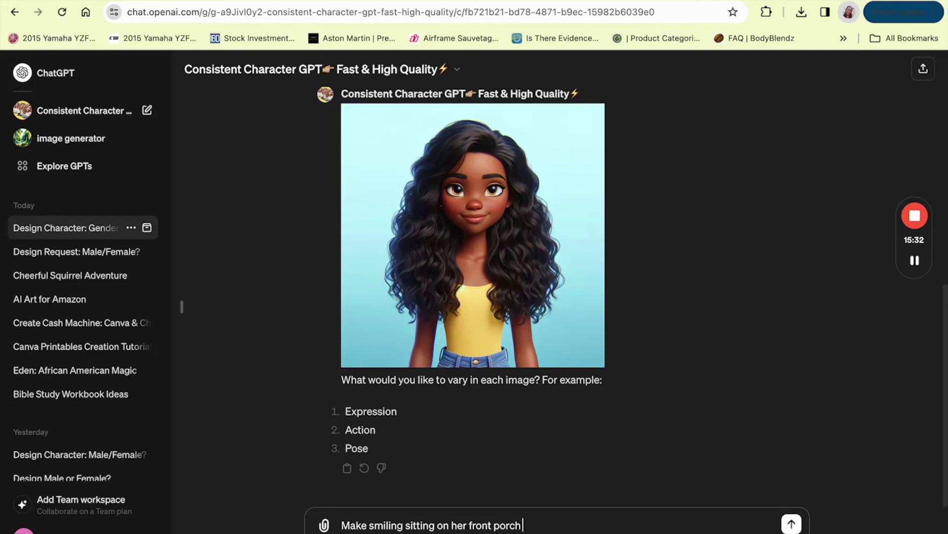
text( in a beautiful neig)
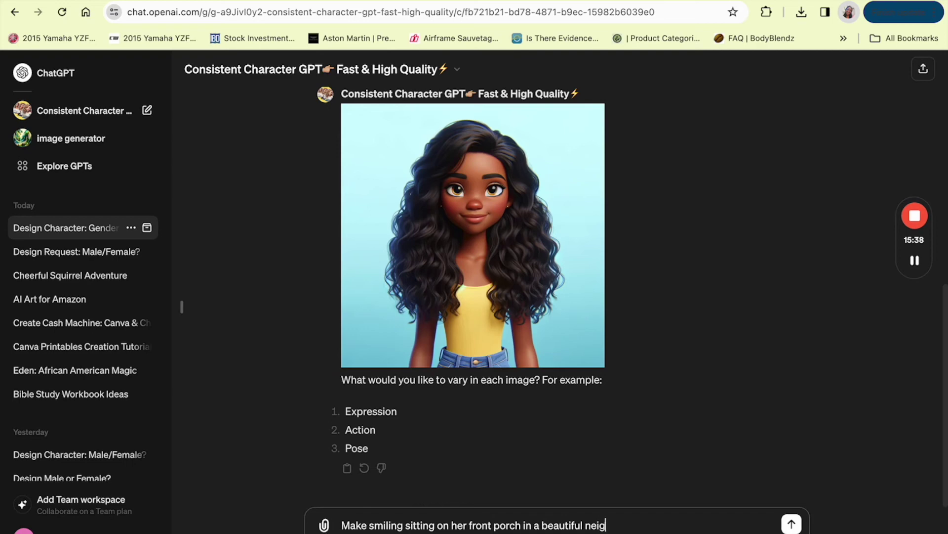
text(hborhood, with her cat )
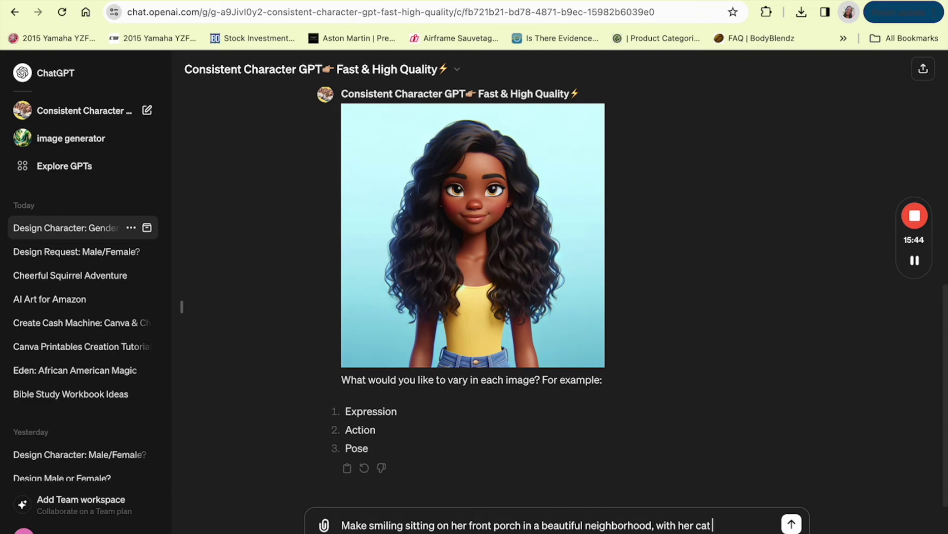
text(sitting beside her)
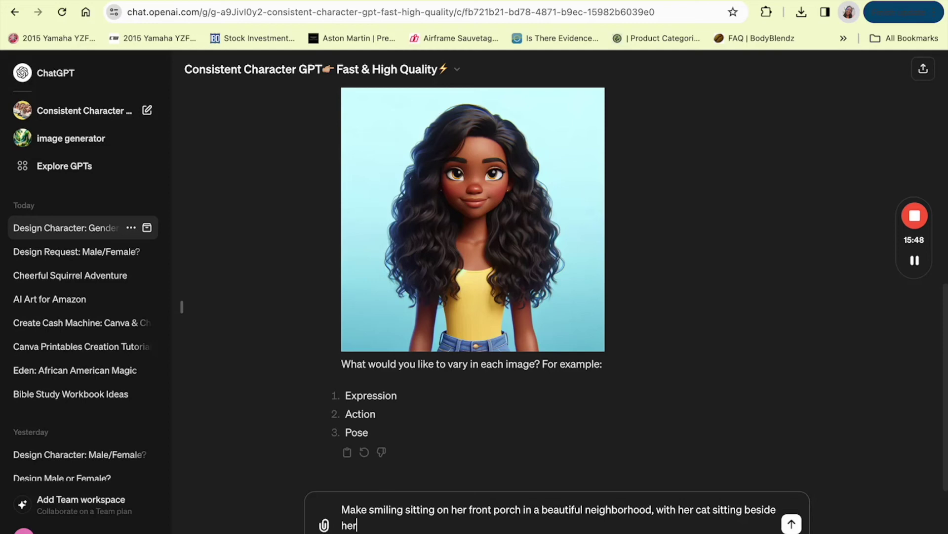
key(Return)
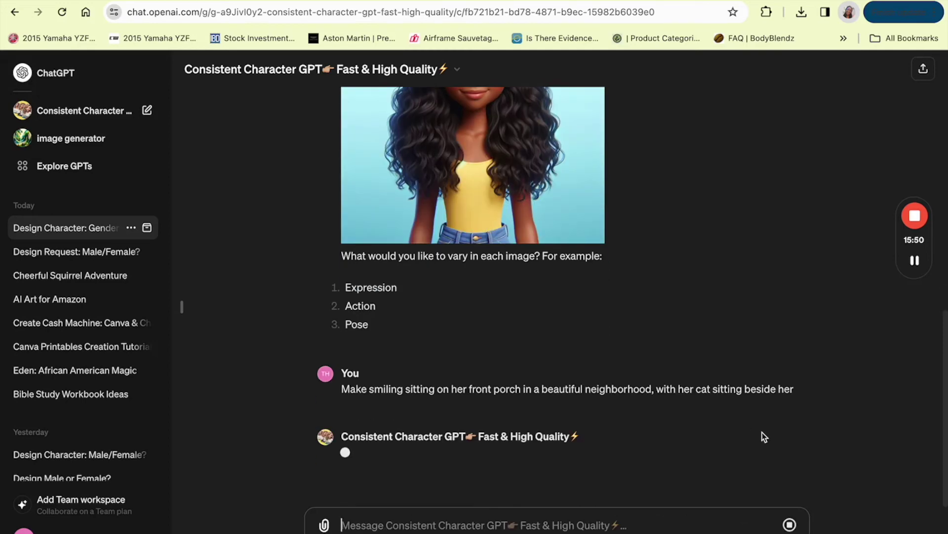
click(918, 260)
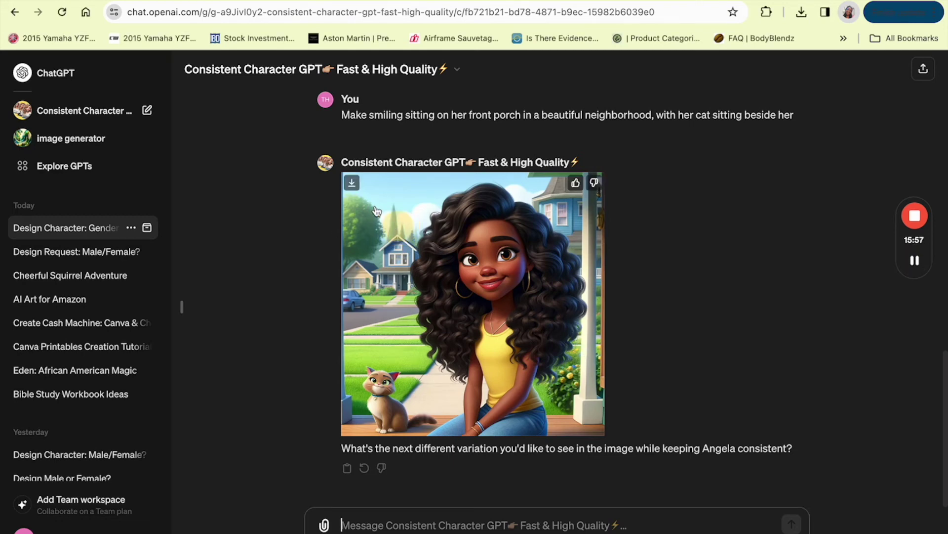
Download the porch image of Angela and the earlier plain-background portrait.
click(352, 183)
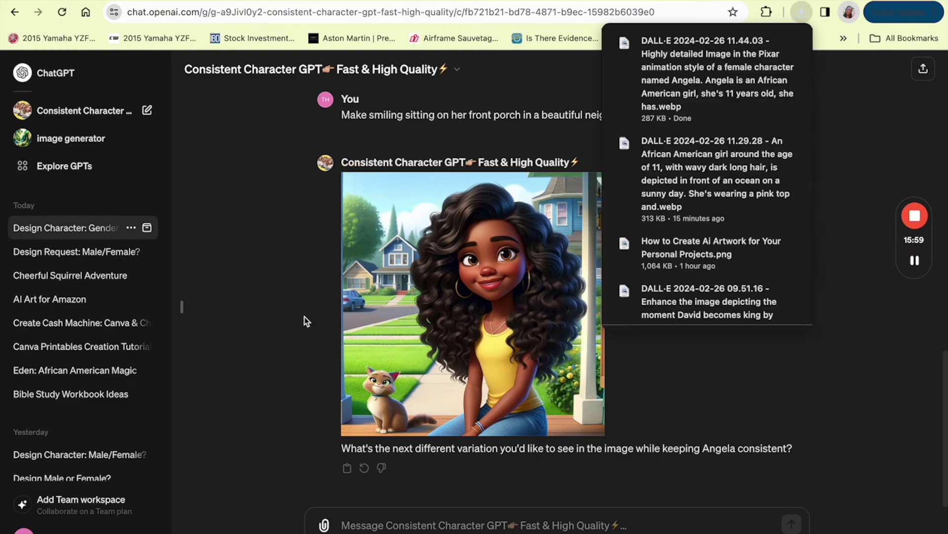
scroll(486, 264, up, 8)
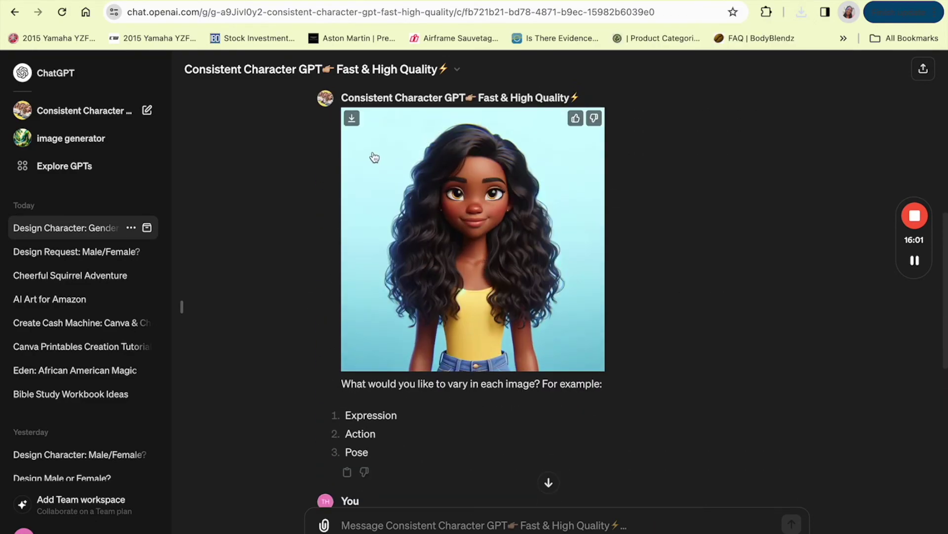
click(353, 121)
scroll(461, 398, down, 8)
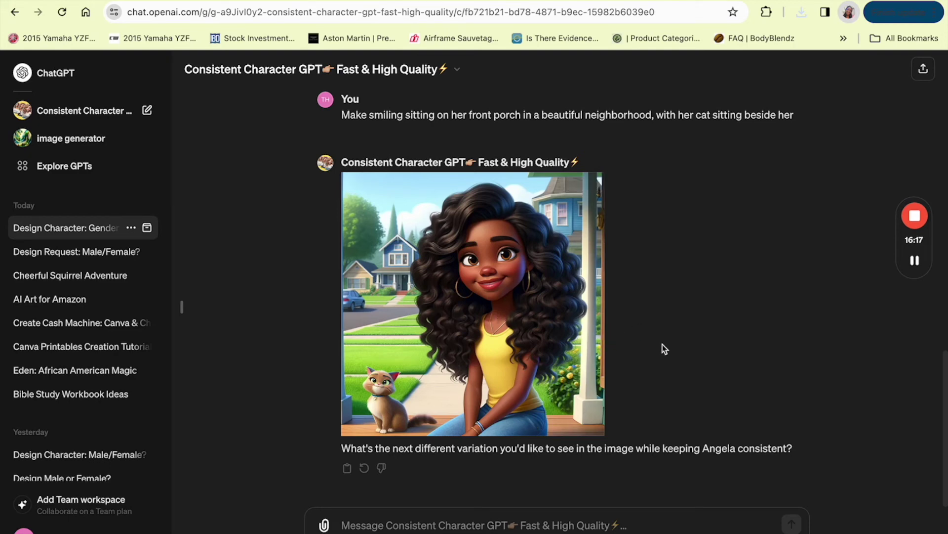
Switch to the Canva tab holding the Mikayla's Magic book cover design.
scroll(646, 264, up, 15)
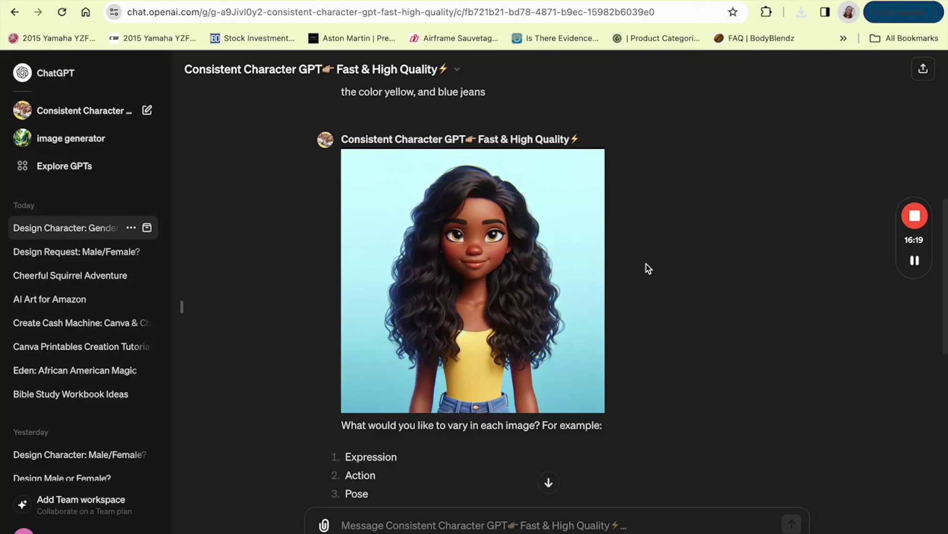
scroll(646, 264, down, 15)
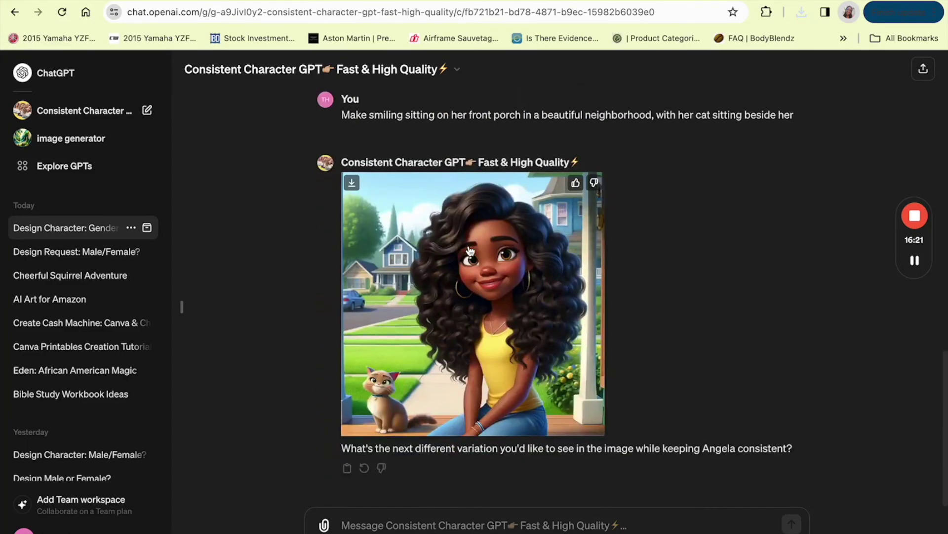
click(914, 266)
click(915, 271)
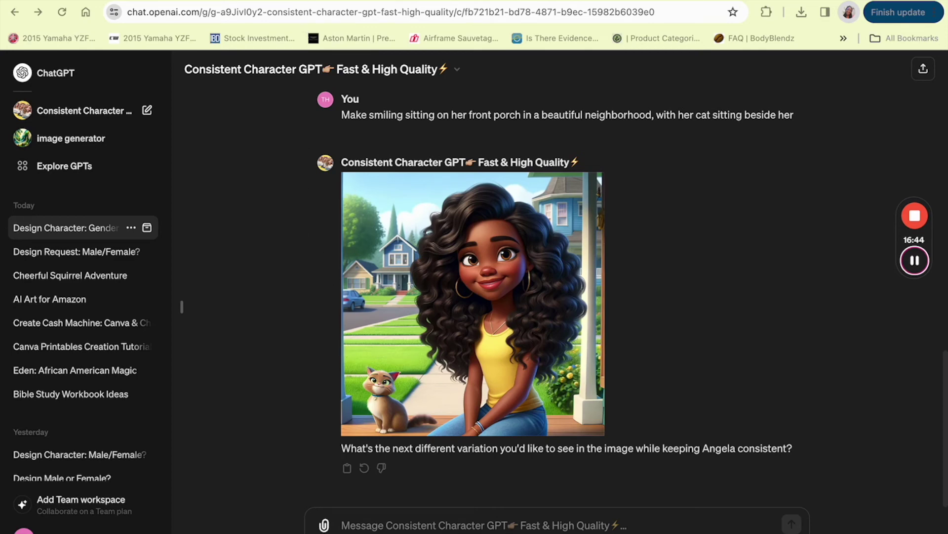
click(254, 186)
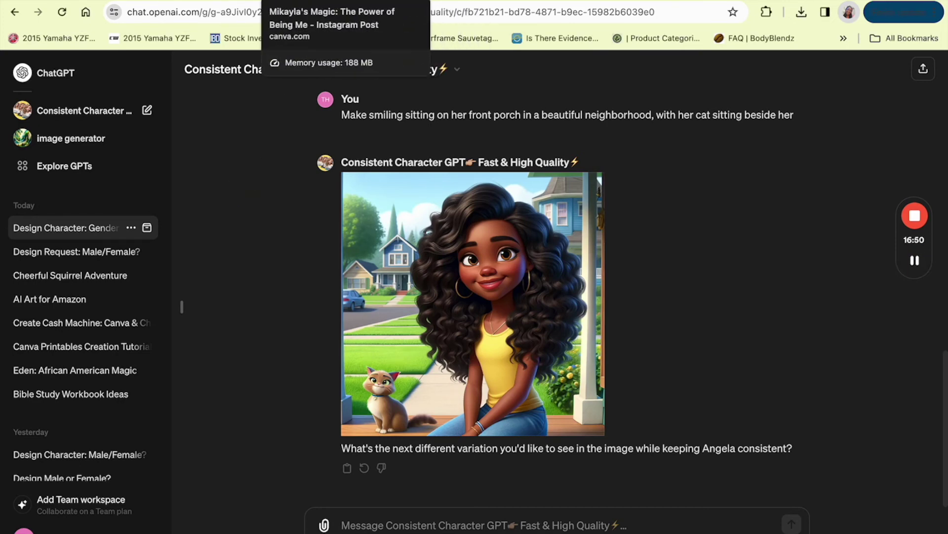
click(316, 2)
Move on from the Canva cover to the KDP Print Cover Calculator and Templates page.
mouse_move(914, 264)
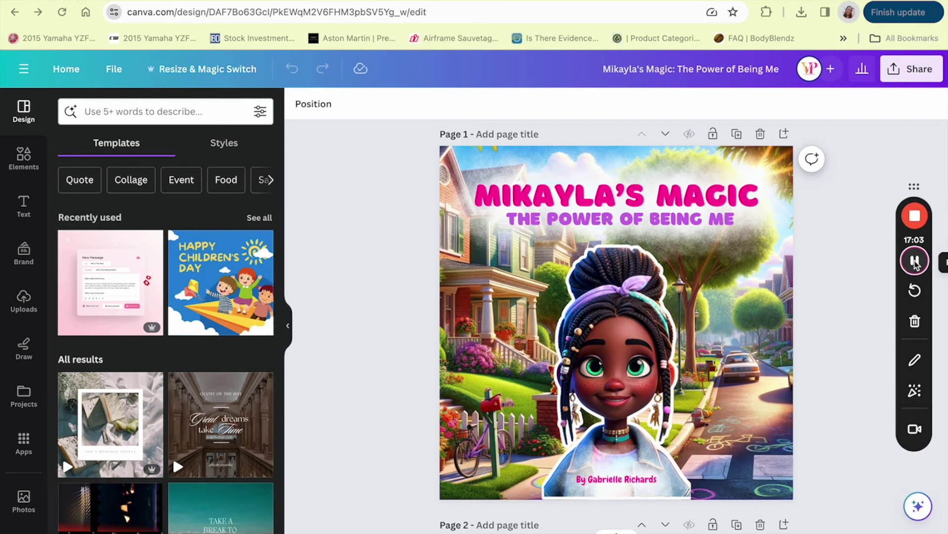
click(914, 262)
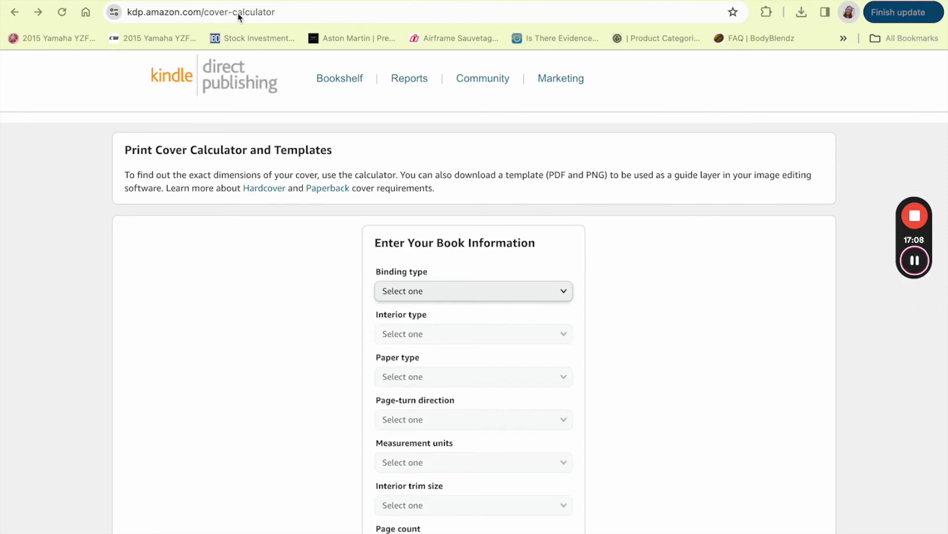
Set binding to Paperback, interior to Standard color, White paper and Left to Right page turn.
scroll(383, 374, down, 2)
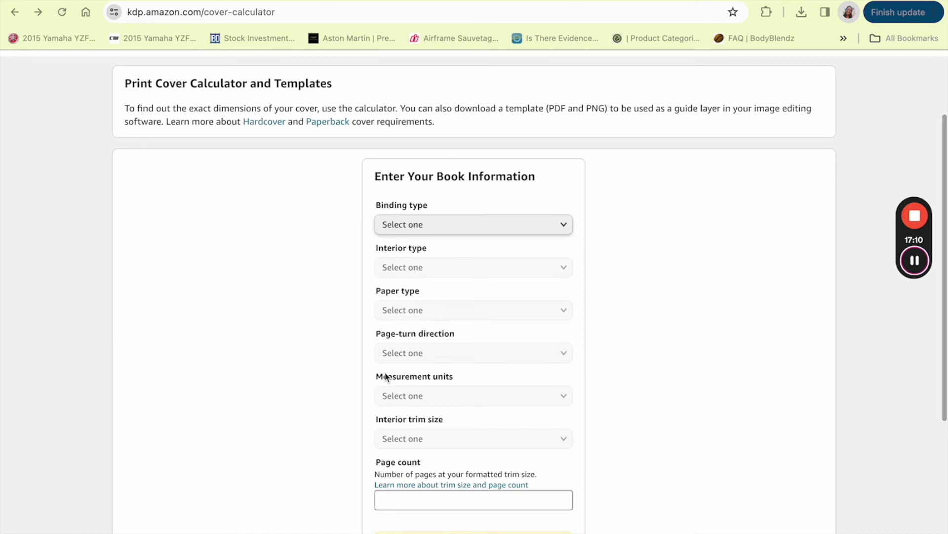
click(428, 225)
click(420, 241)
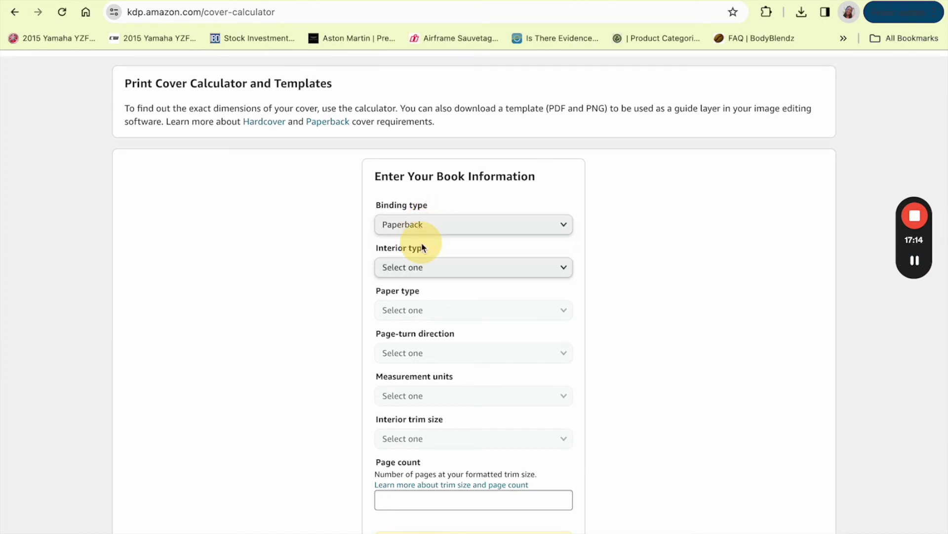
click(437, 267)
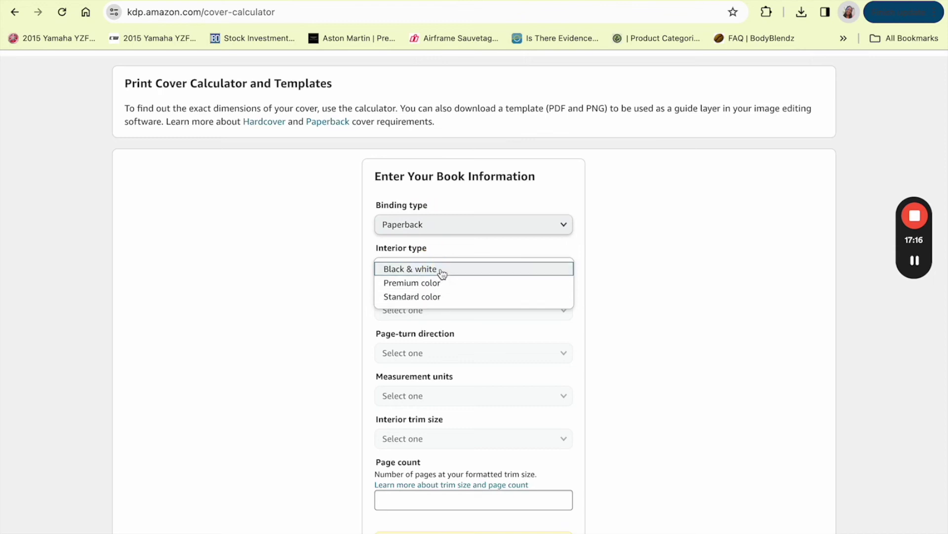
click(445, 302)
click(428, 311)
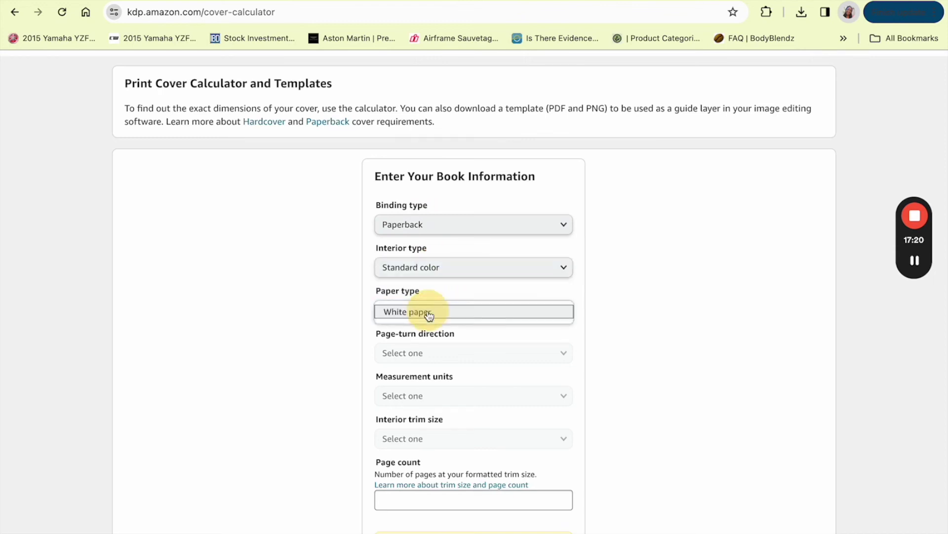
click(428, 313)
click(436, 353)
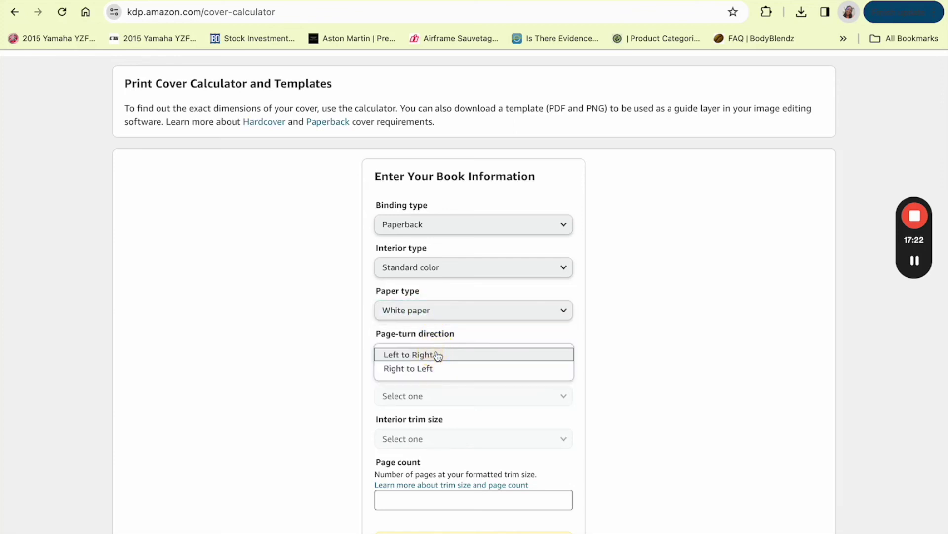
click(434, 357)
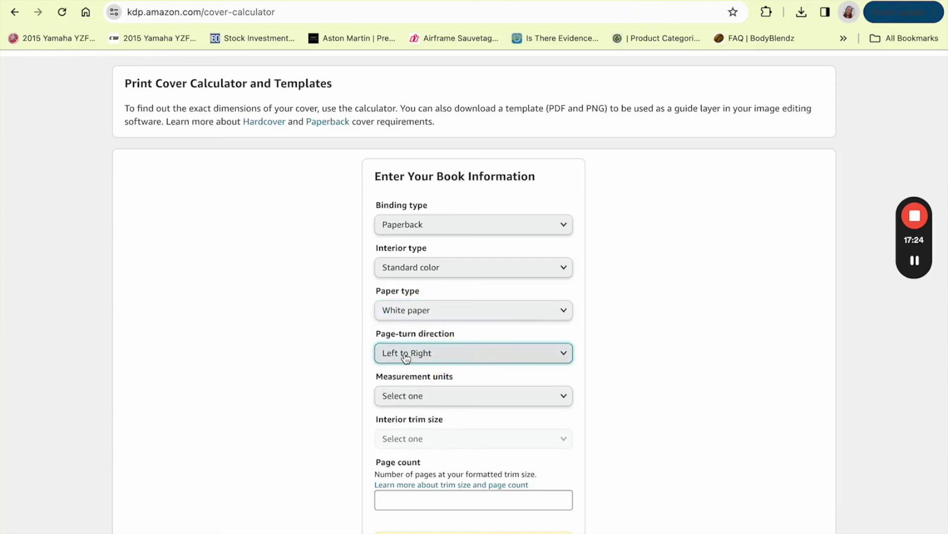
Choose Inches and the 8.5 x 8.5 in trim size, enter 27 pages, and calculate.
scroll(420, 405, down, 2)
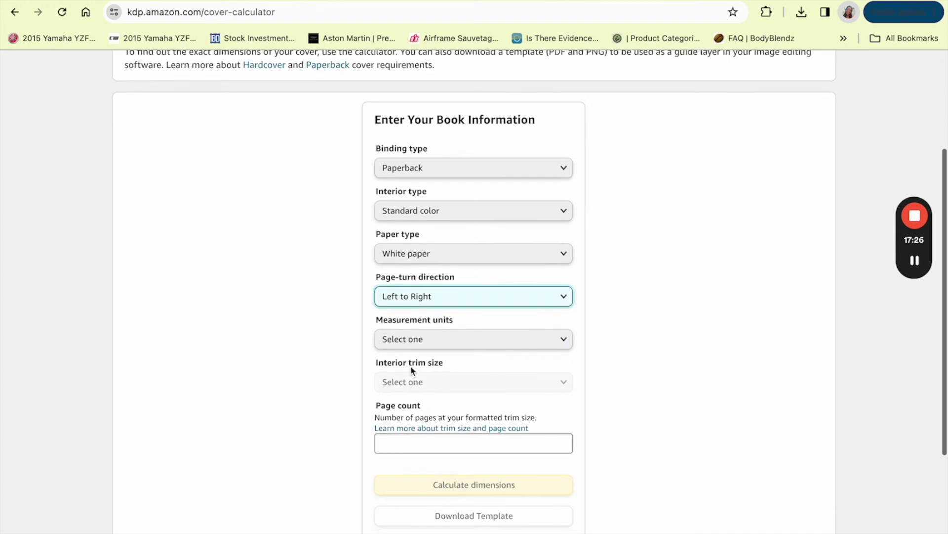
click(417, 341)
click(417, 341)
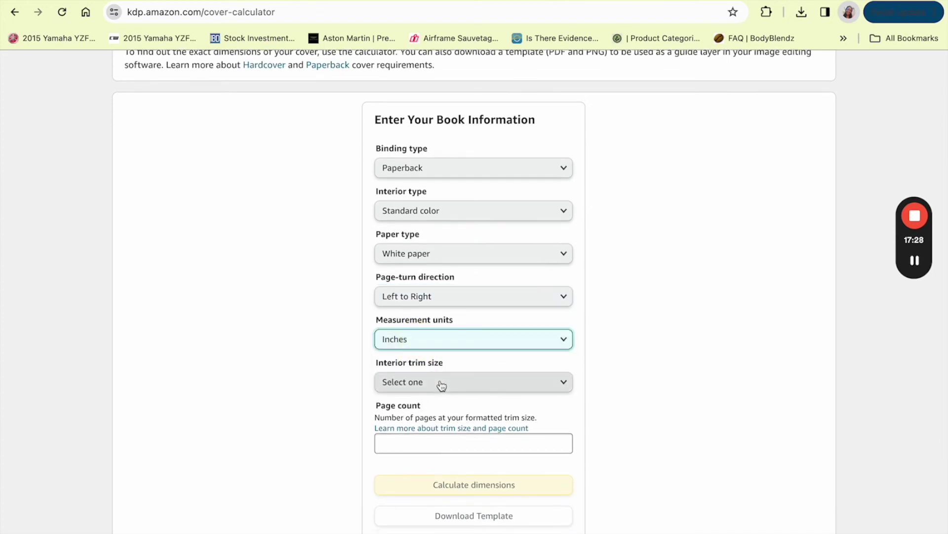
click(438, 340)
click(430, 344)
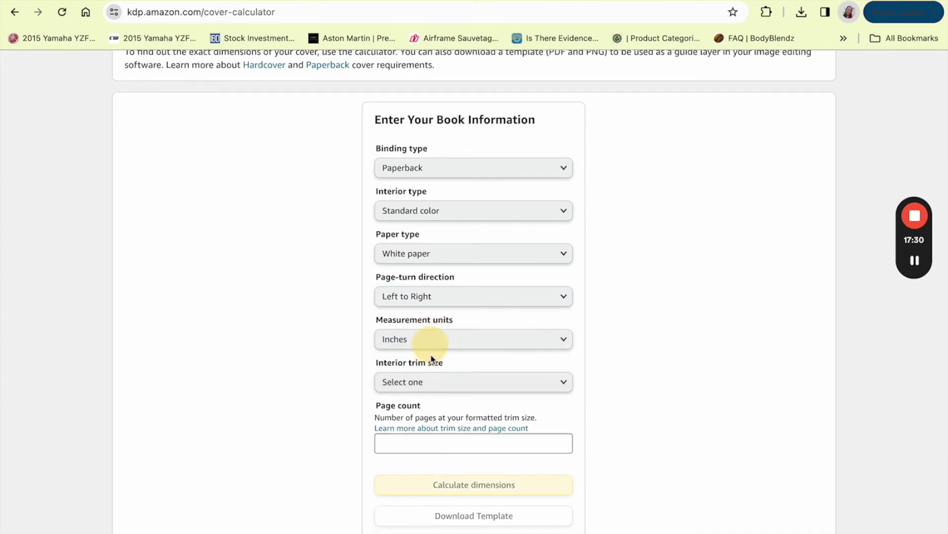
click(440, 387)
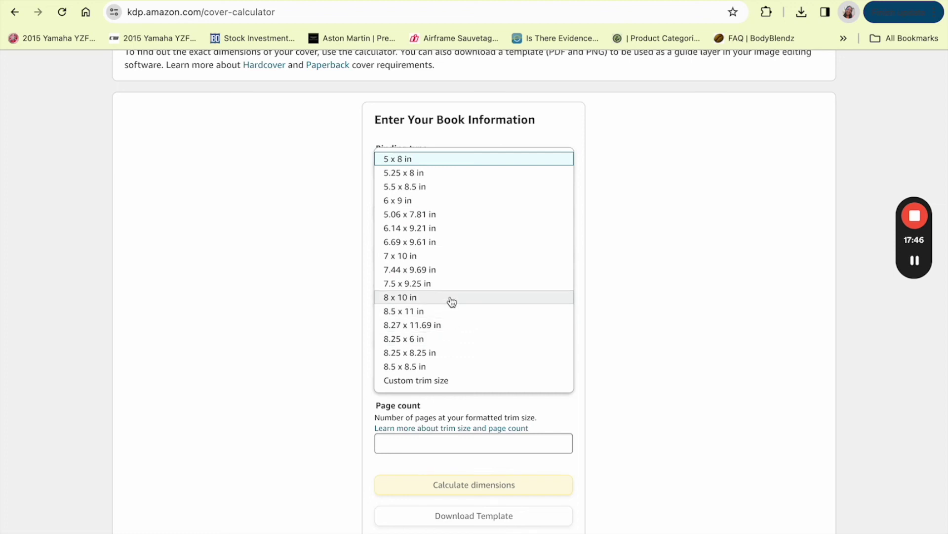
click(445, 367)
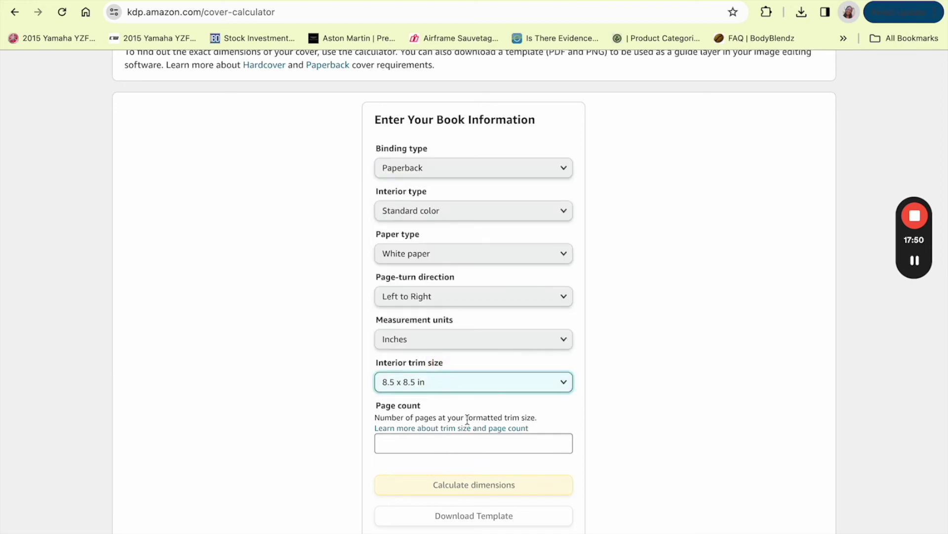
click(458, 443)
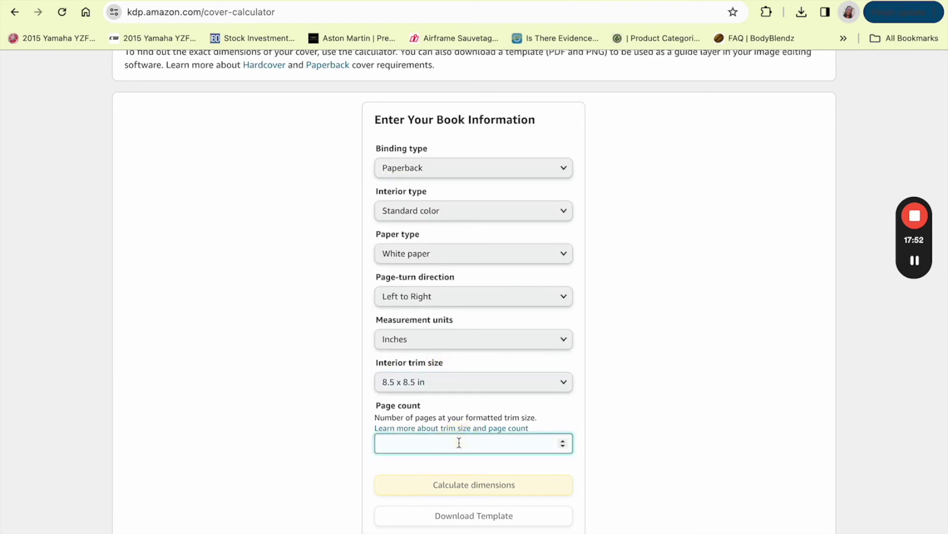
text(27)
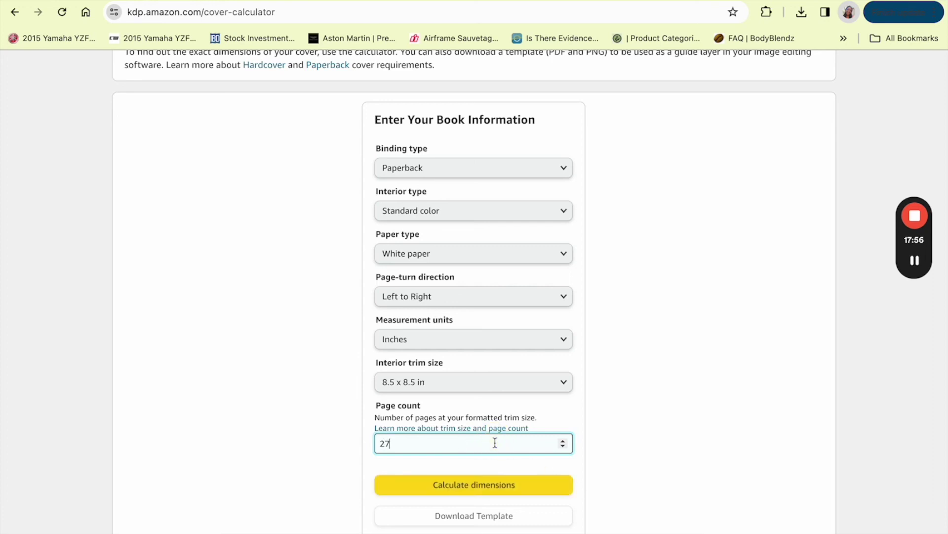
click(455, 486)
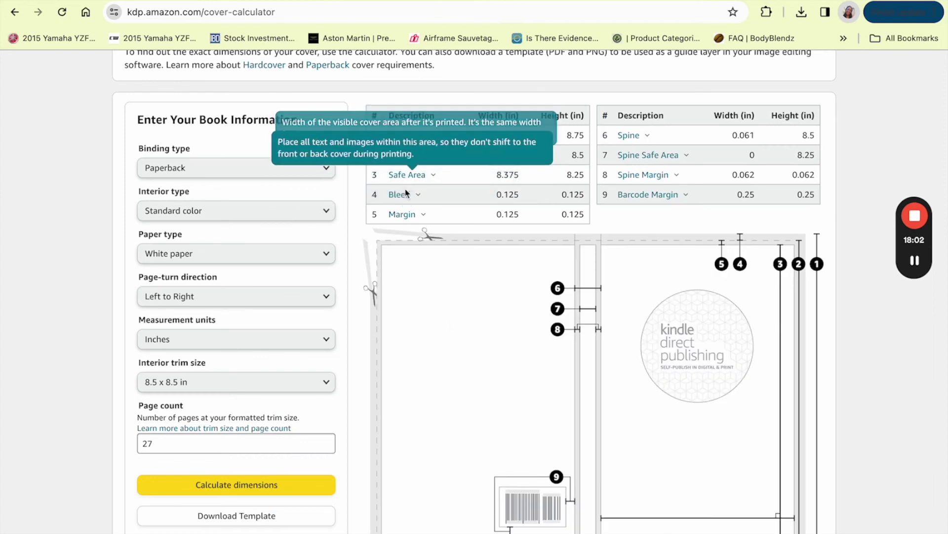
Review the results: 17.311 x 8.75 in full cover, 0.061 in spine, 0.125 in bleed.
mouse_move(403, 202)
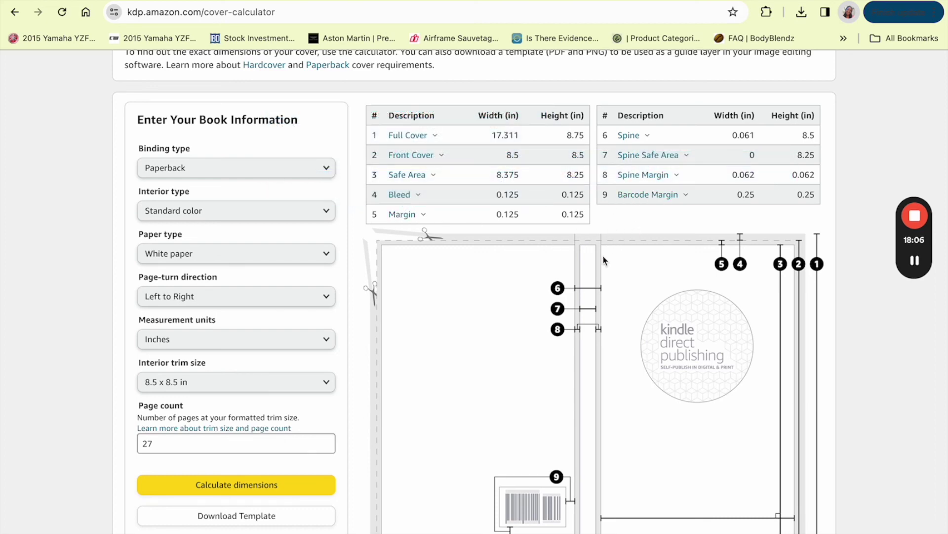
scroll(602, 255, down, 1)
scroll(602, 255, up, 2)
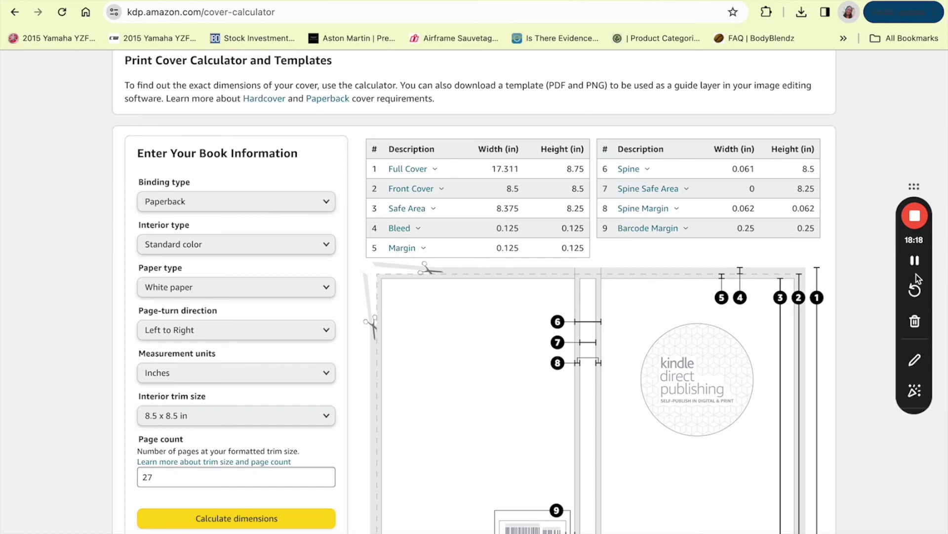
Return to Canva's How to Create AI Artwork for Your Projects design with the sunflower-field cover.
click(920, 264)
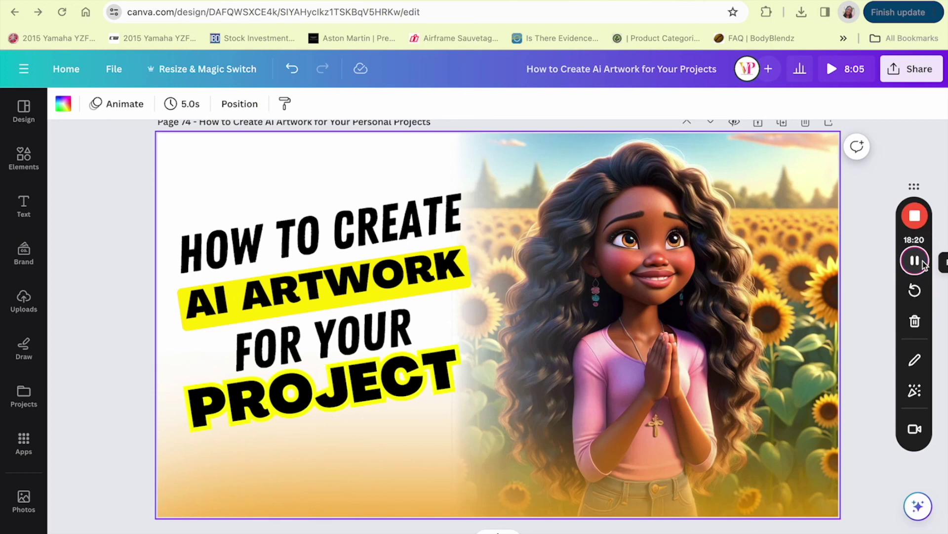